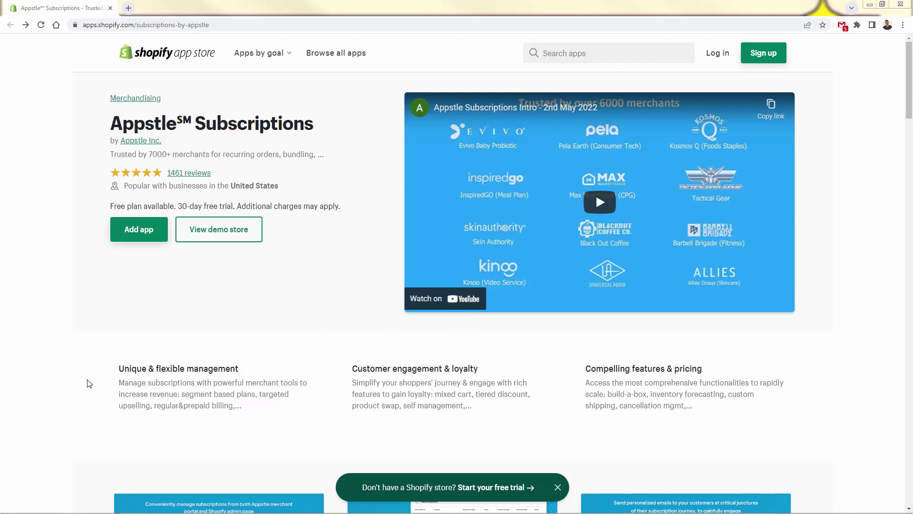
{"action": "scroll", "coordinate": [89, 384], "scroll_direction": "down", "scroll_amount": 1}
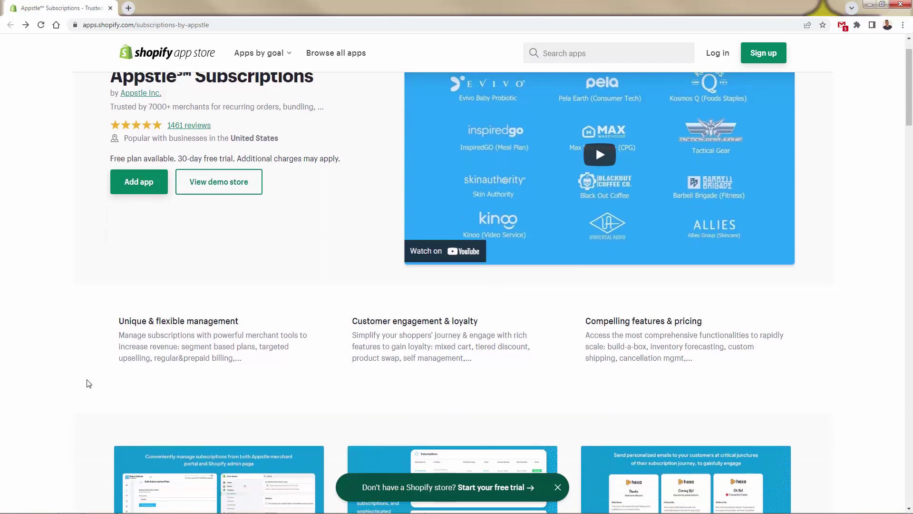
{"action": "scroll", "coordinate": [88, 384], "scroll_direction": "down", "scroll_amount": 1}
{"action": "scroll", "coordinate": [89, 384], "scroll_direction": "down", "scroll_amount": 1}
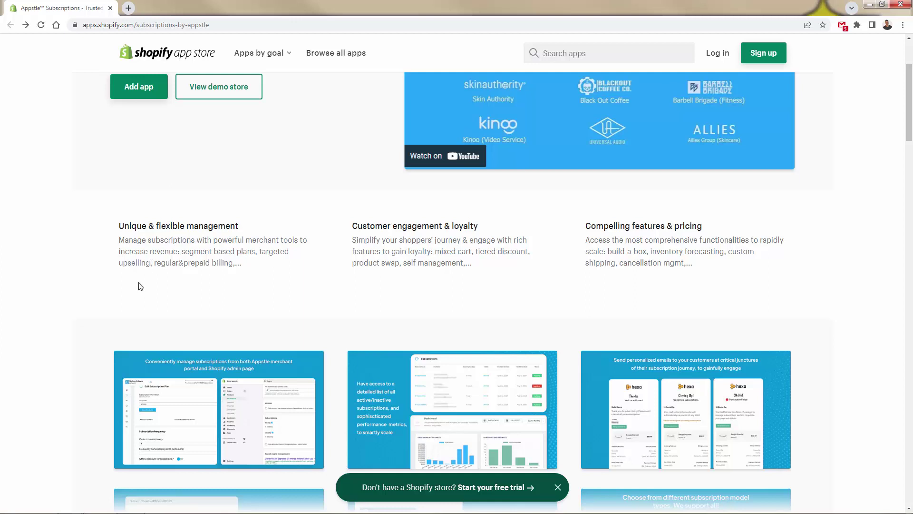
{"action": "left_click_drag", "start_coordinate": [347, 227], "coordinate": [469, 270]}
{"action": "left_click", "coordinate": [471, 272]}
{"action": "scroll", "coordinate": [471, 272], "scroll_direction": "up", "scroll_amount": 3}
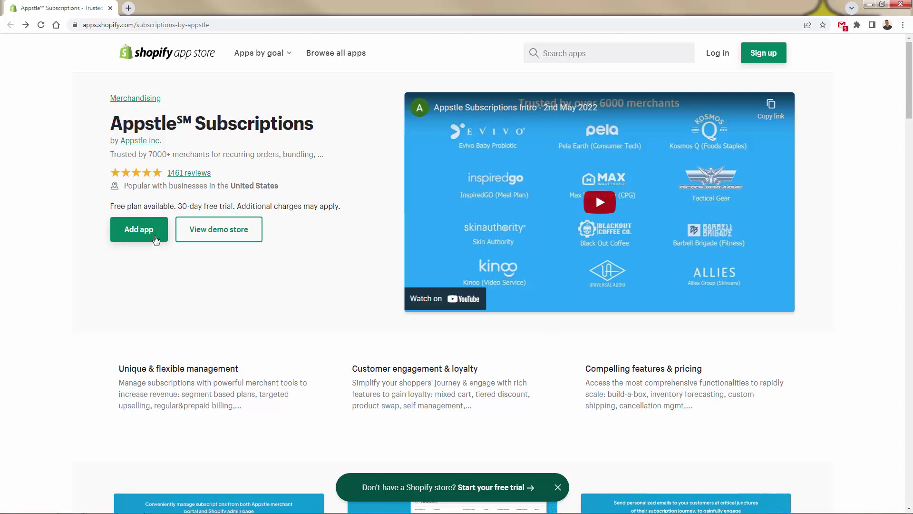
{"action": "scroll", "coordinate": [174, 222], "scroll_direction": "down", "scroll_amount": 5}
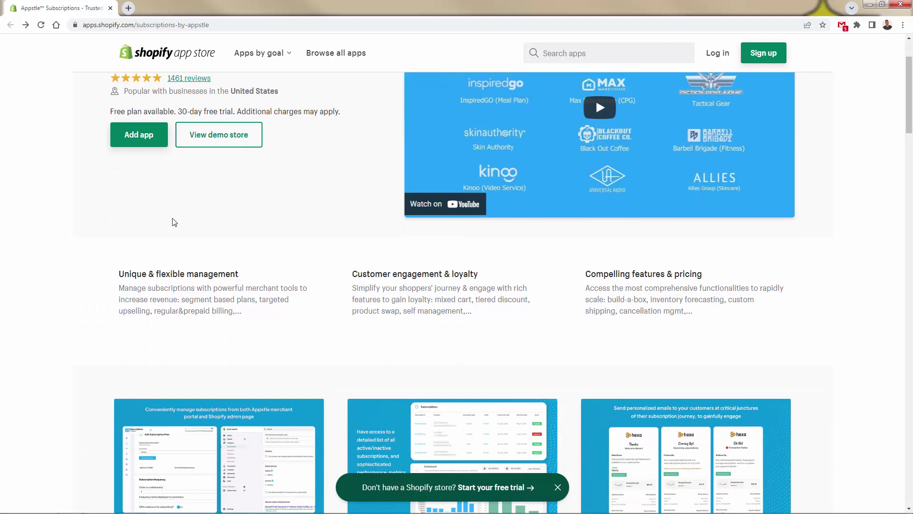
{"action": "left_click", "coordinate": [174, 222]}
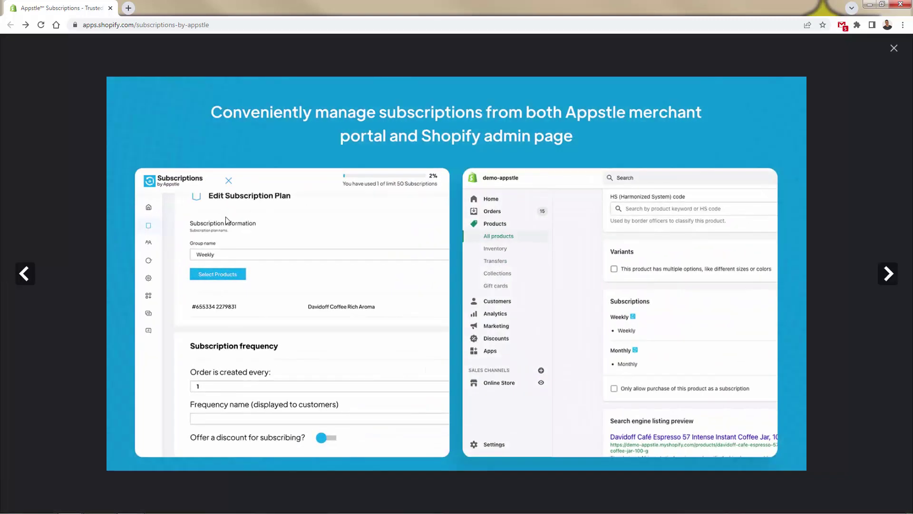
{"action": "left_click", "coordinate": [888, 275]}
{"action": "left_click", "coordinate": [888, 274]}
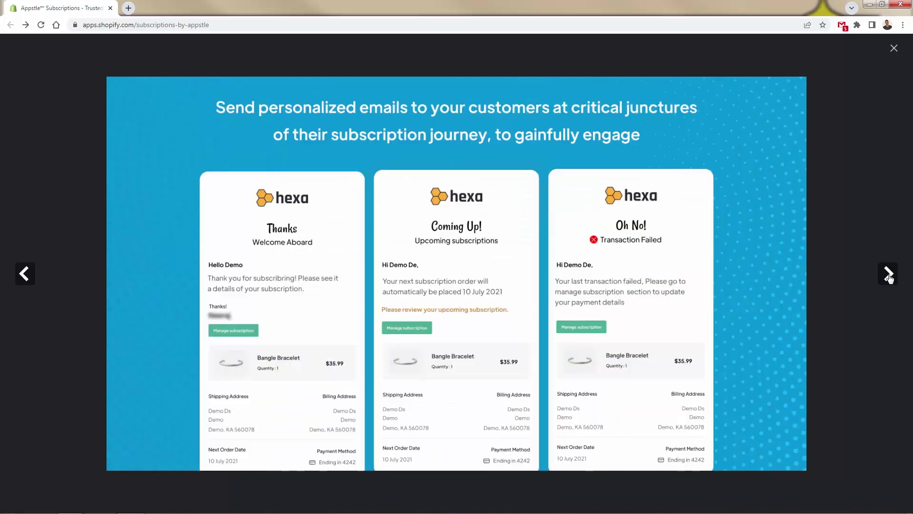
{"action": "left_click", "coordinate": [888, 275]}
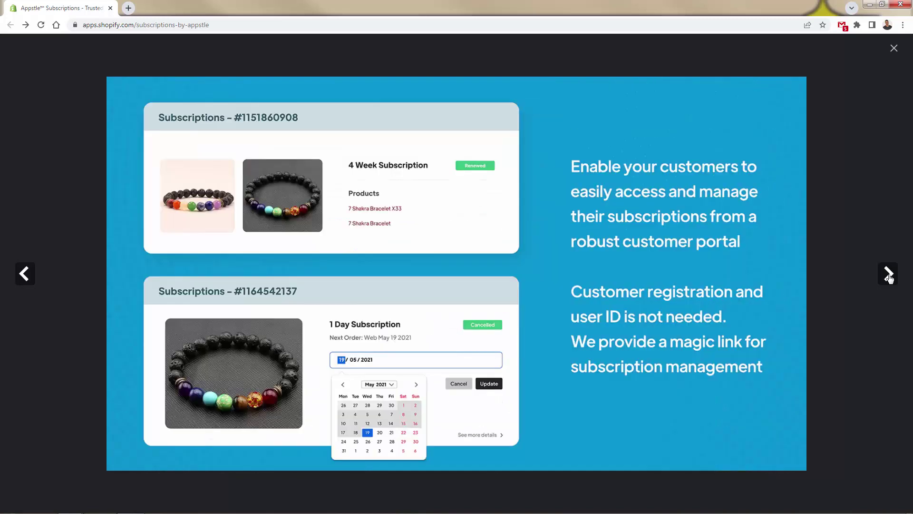
{"action": "left_click", "coordinate": [888, 276]}
{"action": "left_click", "coordinate": [889, 275]}
{"action": "left_click", "coordinate": [889, 274]}
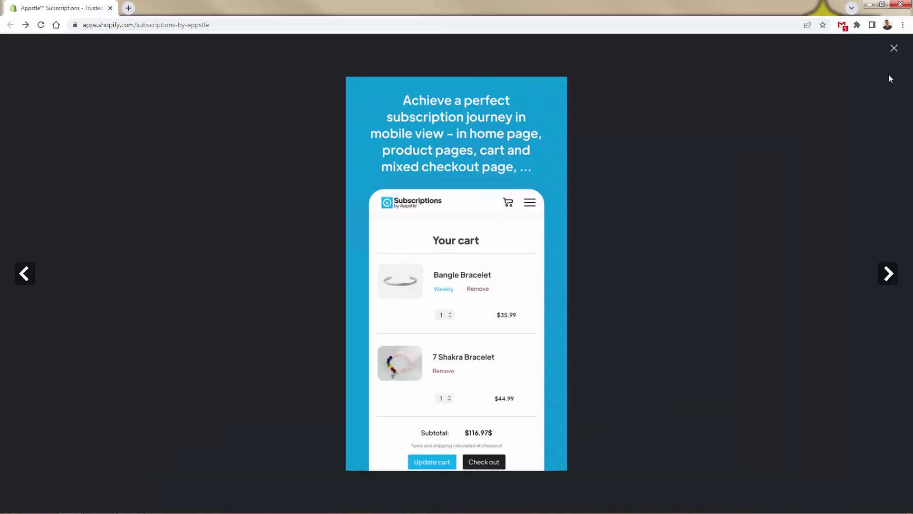
{"action": "left_click", "coordinate": [888, 50]}
{"action": "scroll", "coordinate": [319, 395], "scroll_direction": "up", "scroll_amount": 5}
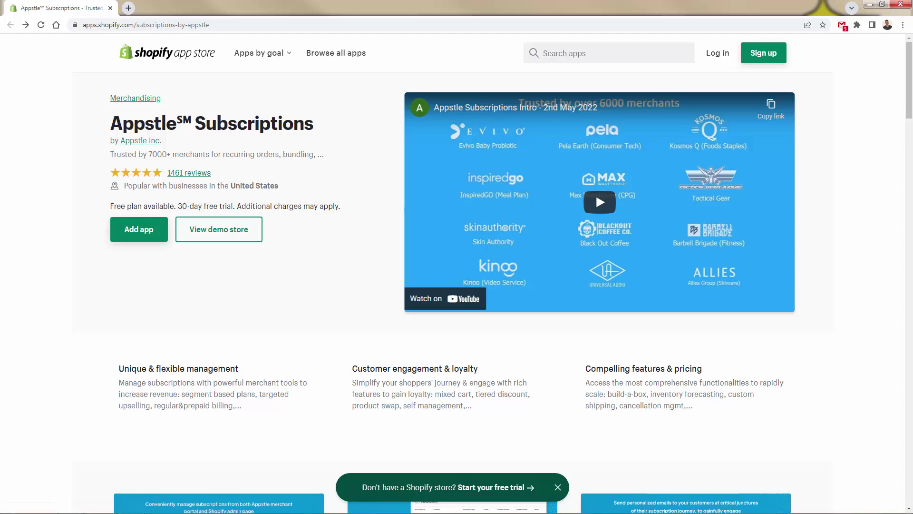
{"action": "left_click", "coordinate": [189, 172]}
{"action": "scroll", "coordinate": [157, 427], "scroll_direction": "down", "scroll_amount": 1}
{"action": "scroll", "coordinate": [158, 426], "scroll_direction": "down", "scroll_amount": 10}
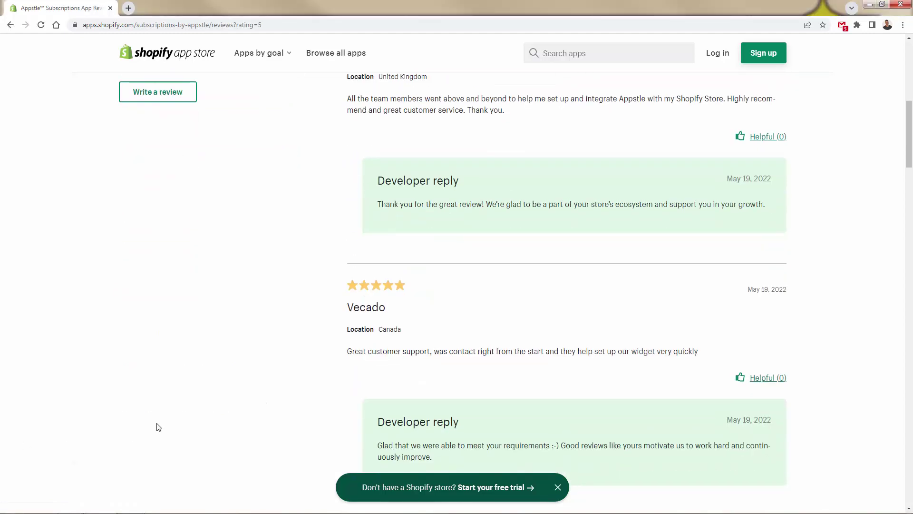
{"action": "scroll", "coordinate": [159, 427], "scroll_direction": "down", "scroll_amount": 14}
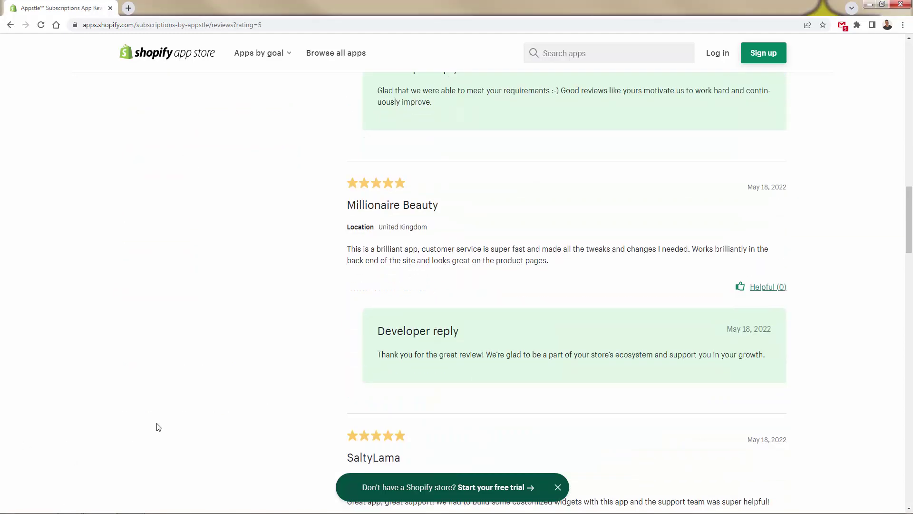
{"action": "scroll", "coordinate": [158, 427], "scroll_direction": "down", "scroll_amount": 14}
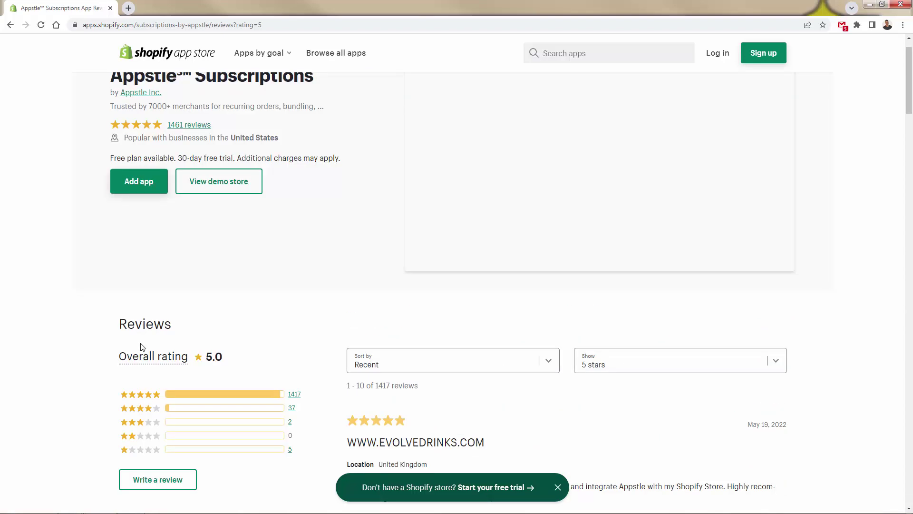
{"action": "scroll", "coordinate": [248, 136], "scroll_direction": "up", "scroll_amount": 1}
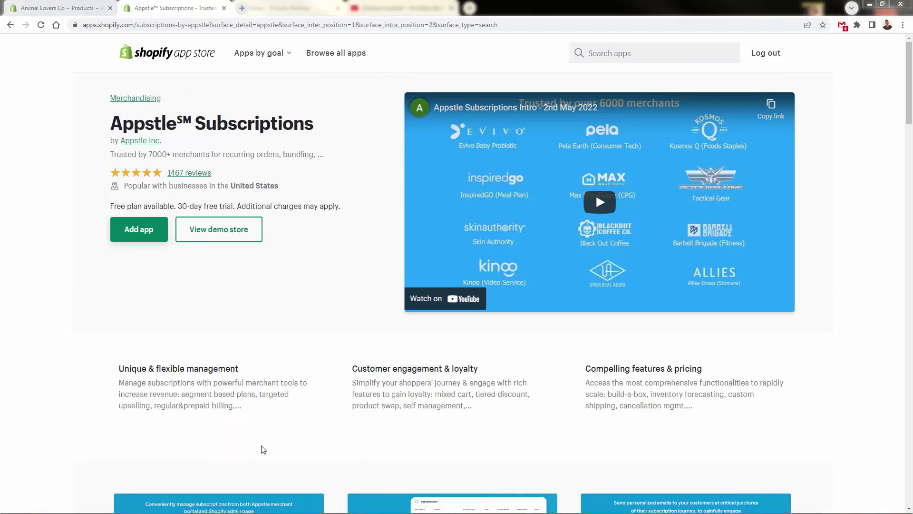
- Add Appstle Subscriptions to the Animal Lovers Co store and approve its installation permissions
{"action": "left_click", "coordinate": [148, 240]}
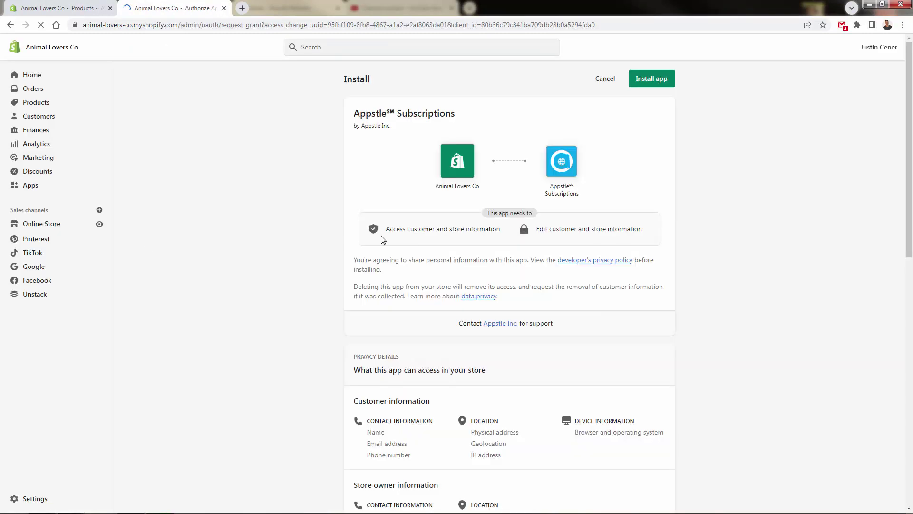
{"action": "scroll", "coordinate": [413, 243], "scroll_direction": "down", "scroll_amount": 10}
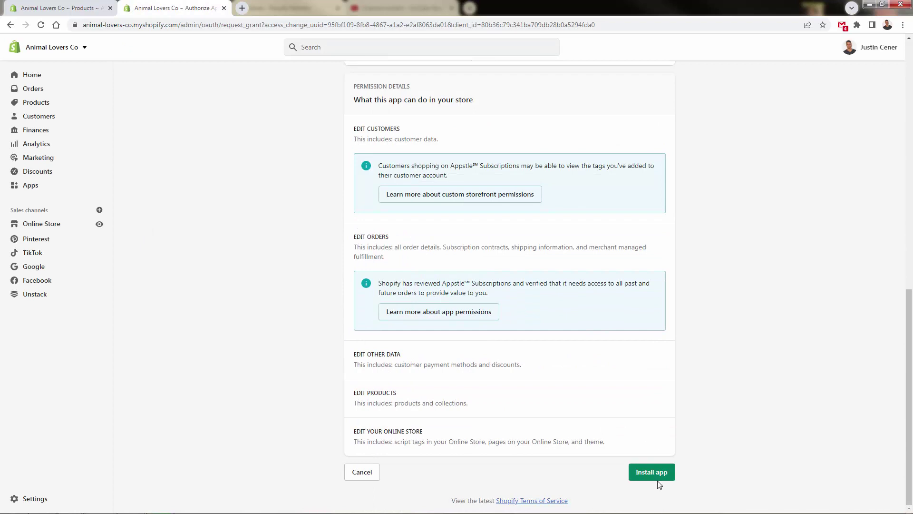
{"action": "left_click", "coordinate": [657, 477]}
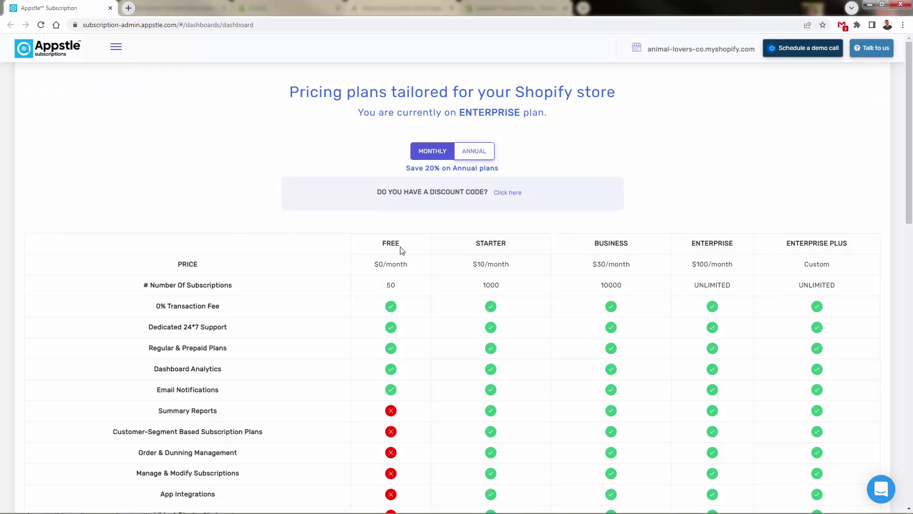
- Review the pricing table, noting UNLIMITED in the Enterprise and Enterprise Plus columns
{"action": "scroll", "coordinate": [401, 250], "scroll_direction": "down", "scroll_amount": 2}
{"action": "scroll", "coordinate": [401, 249], "scroll_direction": "down", "scroll_amount": 1}
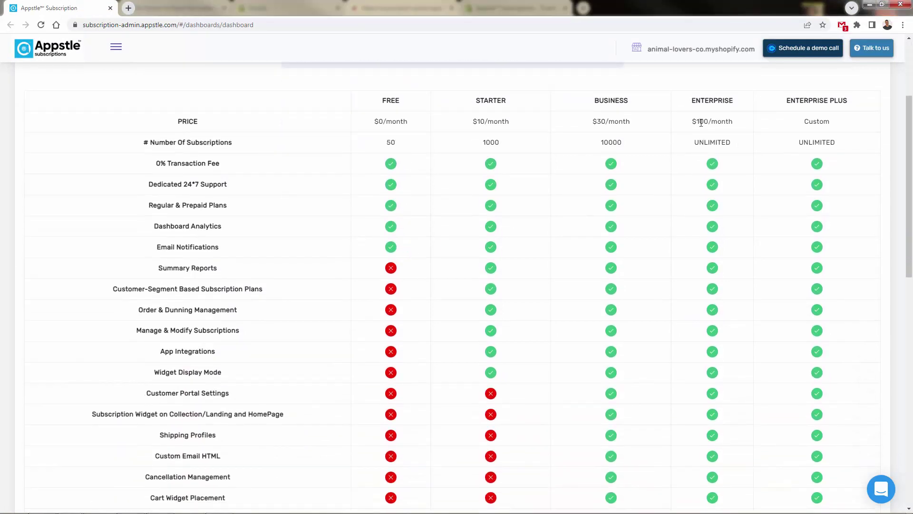
{"action": "left_click_drag", "start_coordinate": [695, 143], "coordinate": [732, 143]}
{"action": "double_click", "coordinate": [808, 142]}
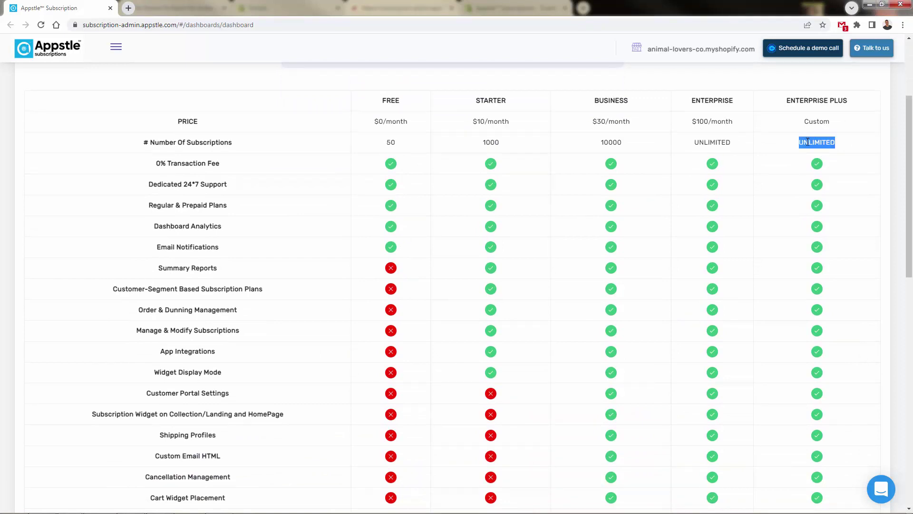
{"action": "left_click", "coordinate": [721, 149]}
{"action": "scroll", "coordinate": [723, 204], "scroll_direction": "up", "scroll_amount": 3}
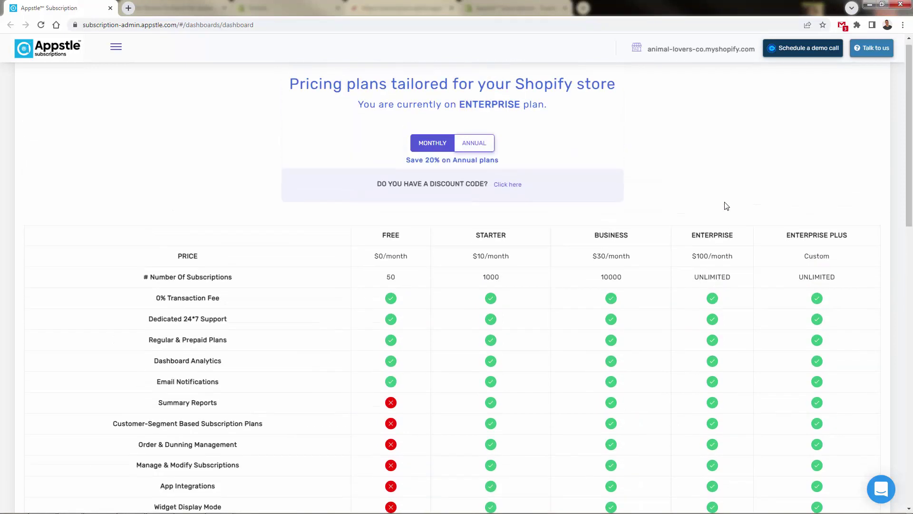
{"action": "scroll", "coordinate": [726, 206], "scroll_direction": "down", "scroll_amount": 6}
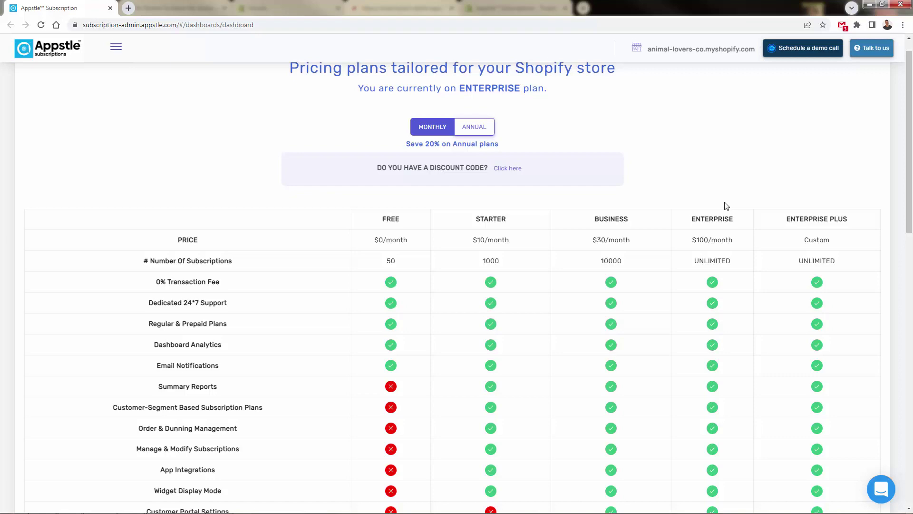
{"action": "scroll", "coordinate": [725, 205], "scroll_direction": "down", "scroll_amount": 3}
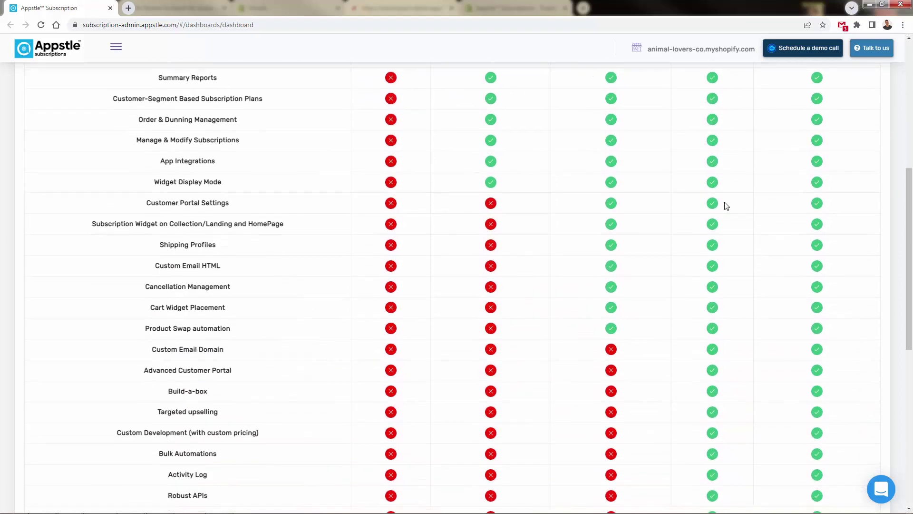
{"action": "scroll", "coordinate": [729, 264], "scroll_direction": "up", "scroll_amount": 7}
{"action": "scroll", "coordinate": [729, 264], "scroll_direction": "up", "scroll_amount": 2}
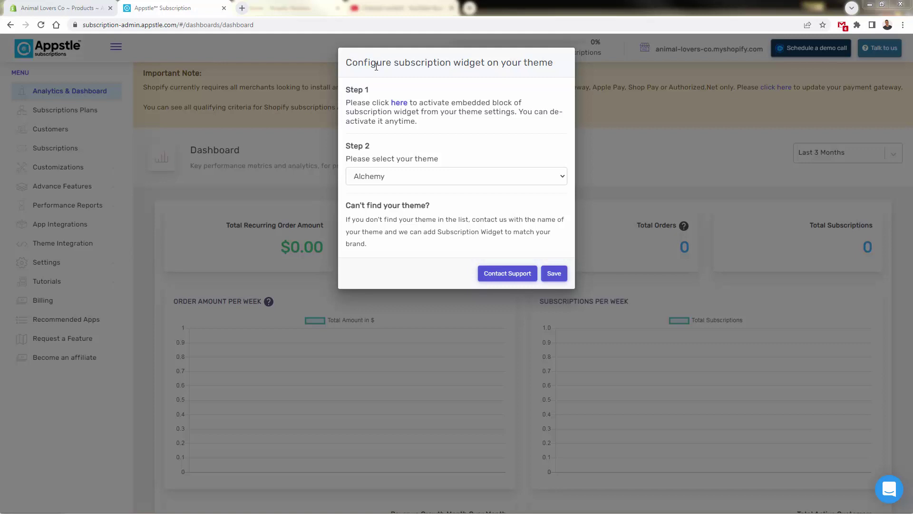
{"action": "left_click", "coordinate": [396, 177]}
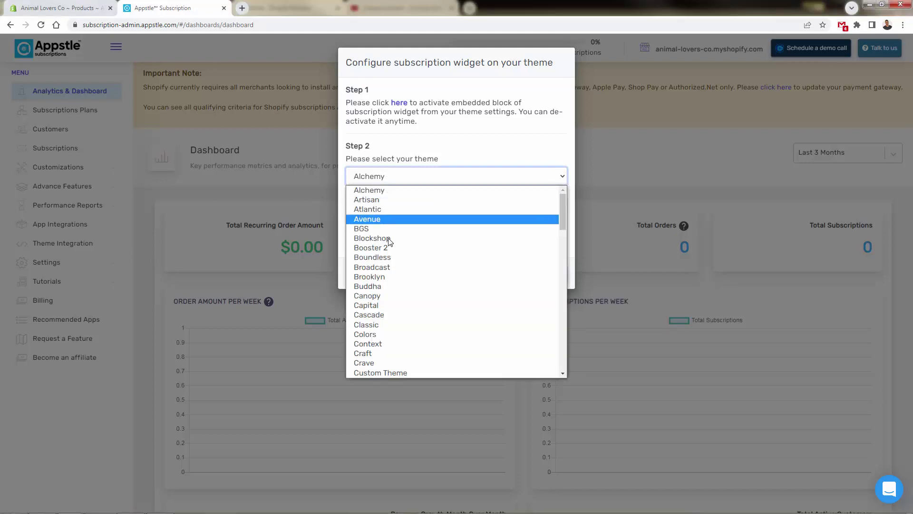
{"action": "scroll", "coordinate": [389, 242], "scroll_direction": "down", "scroll_amount": 5}
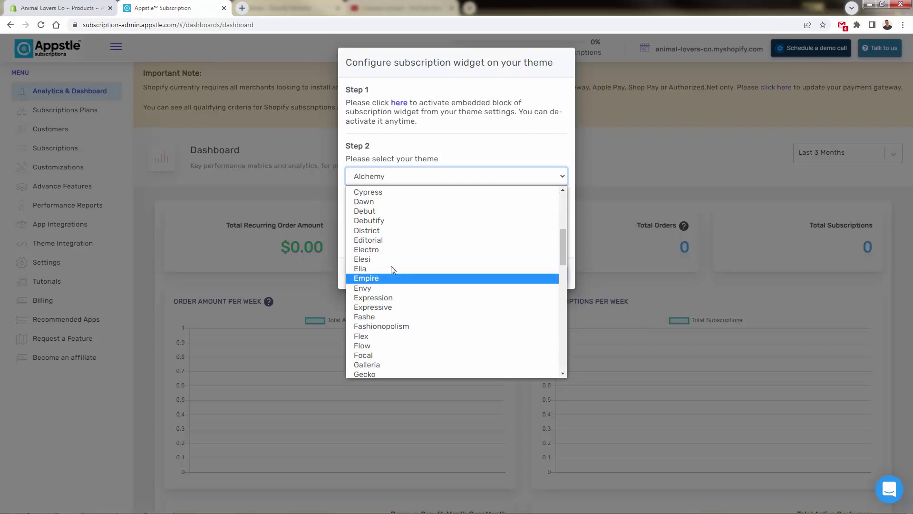
{"action": "left_click", "coordinate": [384, 139]}
- Go from the product page to the store's Online Store Themes page
{"action": "left_click", "coordinate": [77, 13]}
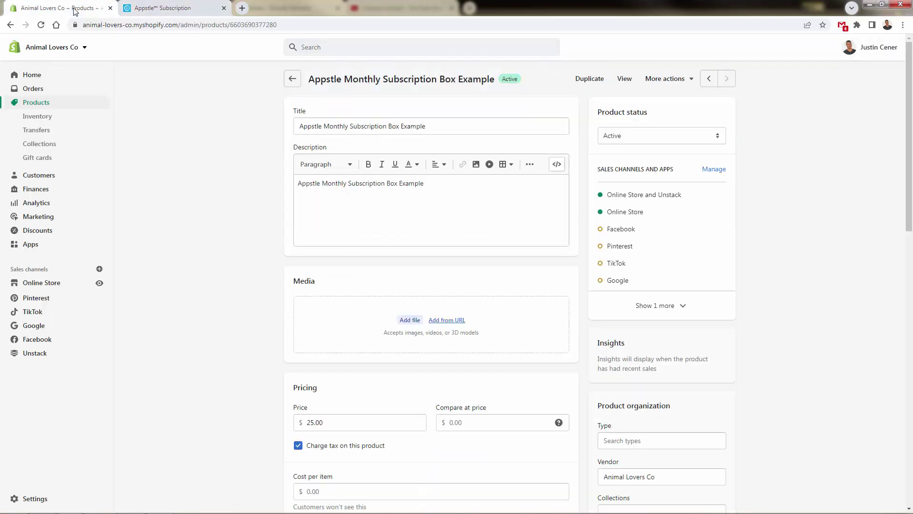
{"action": "left_click", "coordinate": [45, 284]}
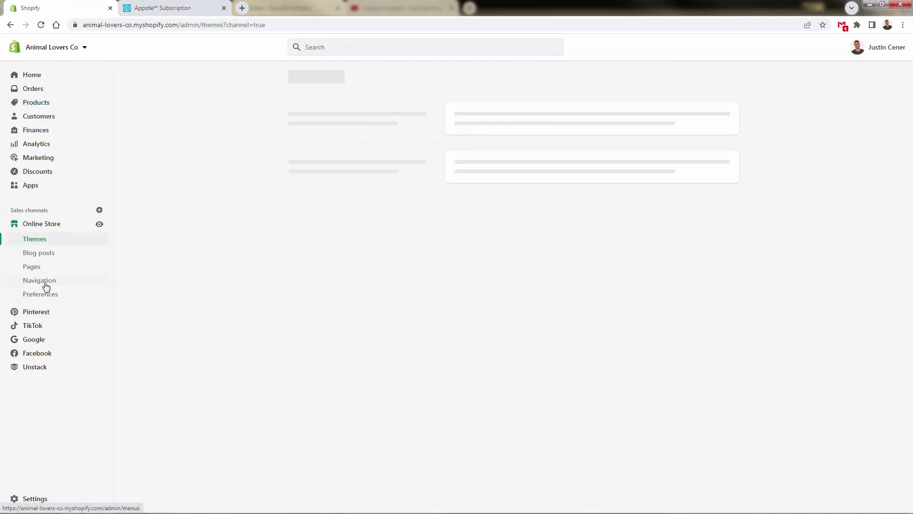
{"action": "left_click", "coordinate": [45, 240]}
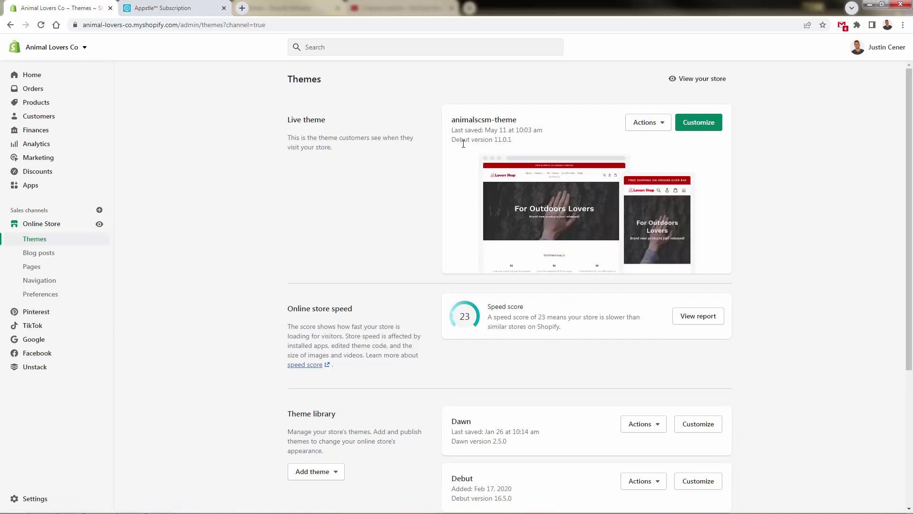
- Check that the live animalscsm-theme is based on Debut version 11.0.1
{"action": "left_click_drag", "start_coordinate": [452, 121], "coordinate": [517, 121]}
{"action": "left_click", "coordinate": [490, 123]}
{"action": "triple_click", "coordinate": [459, 140]}
{"action": "left_click", "coordinate": [460, 143]}
{"action": "double_click", "coordinate": [463, 422]}
{"action": "scroll", "coordinate": [470, 433], "scroll_direction": "down", "scroll_amount": 4}
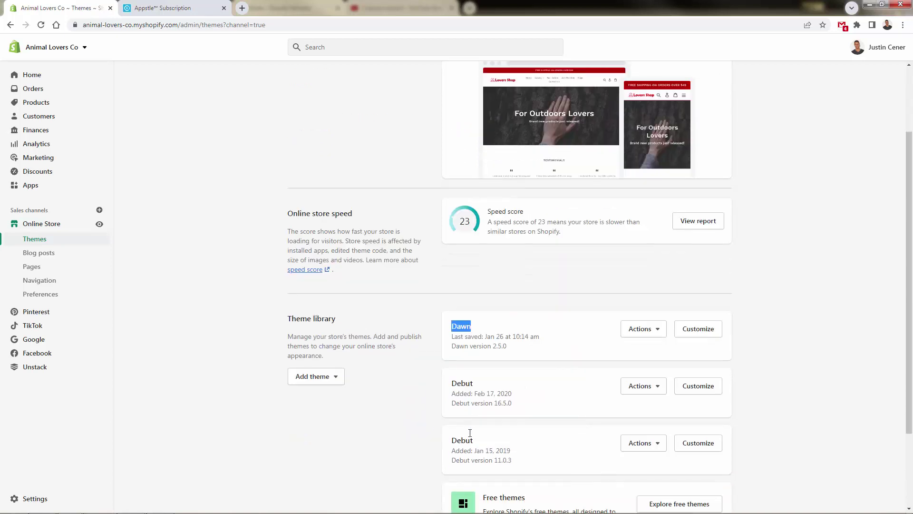
{"action": "scroll", "coordinate": [484, 337], "scroll_direction": "up", "scroll_amount": 4}
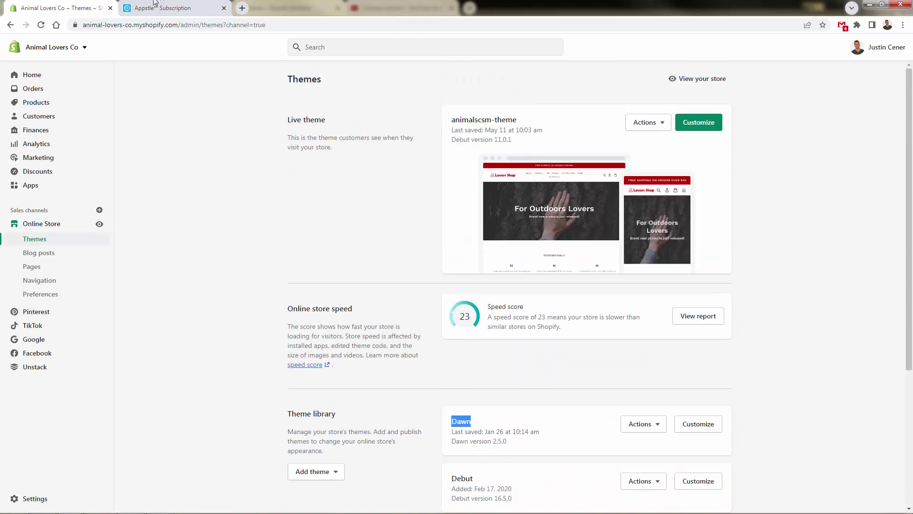
- Change the subscription widget's theme from Alchemy to Debut and follow the Step 1 activation link
{"action": "left_click", "coordinate": [152, 5]}
{"action": "left_click", "coordinate": [385, 177]}
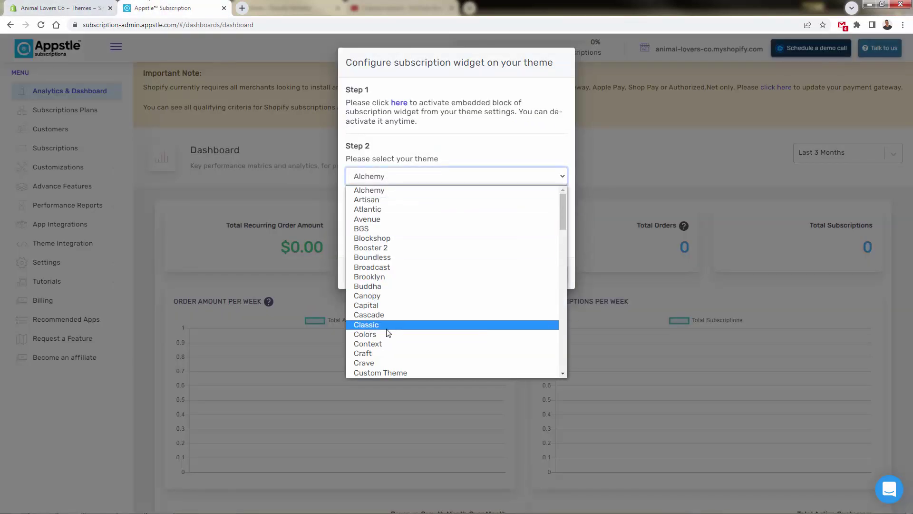
{"action": "scroll", "coordinate": [388, 328], "scroll_direction": "down", "scroll_amount": 5}
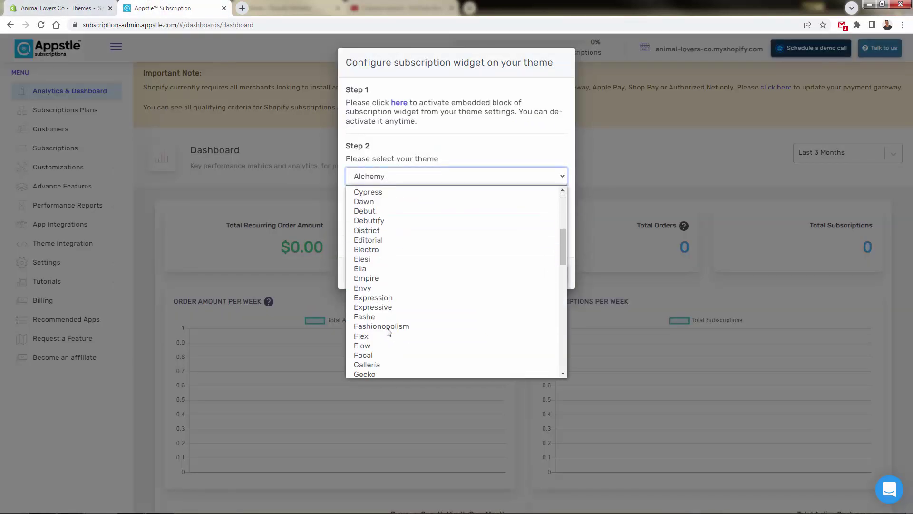
{"action": "left_click", "coordinate": [379, 211]}
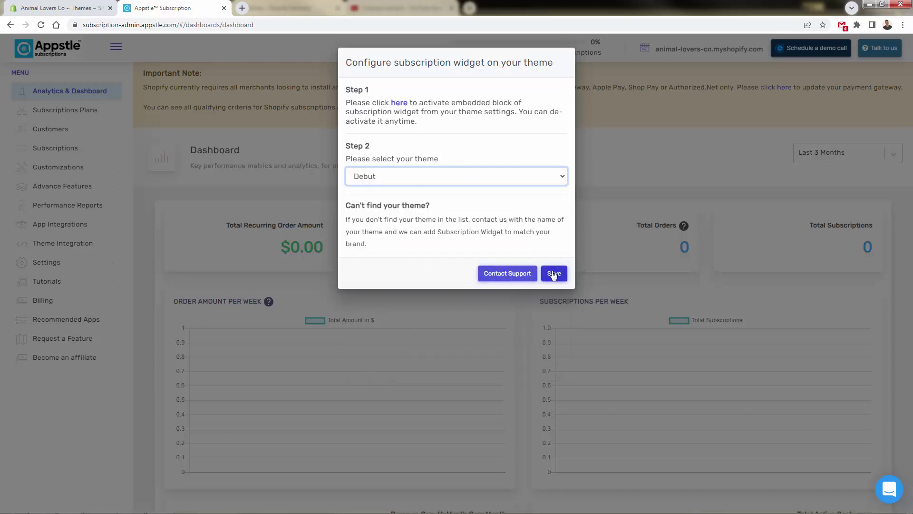
{"action": "left_click", "coordinate": [404, 108]}
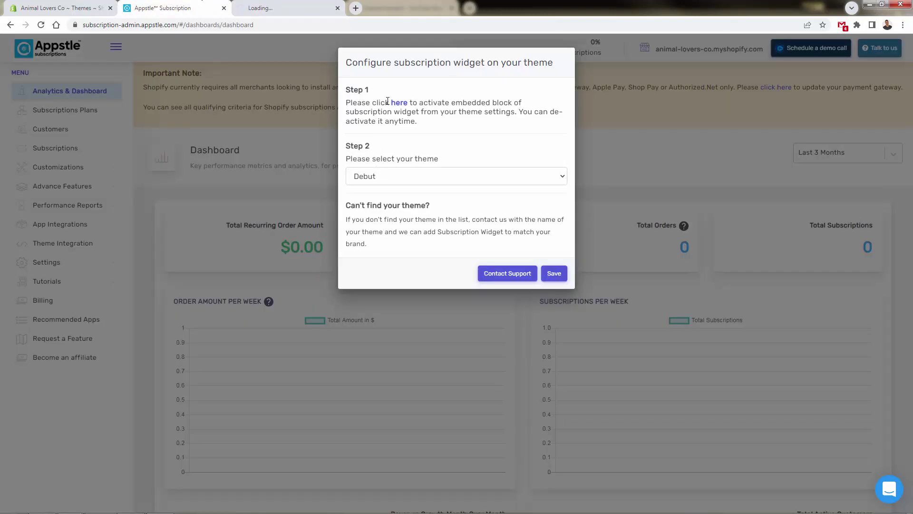
- Enable the Appstle Subscriptions app embed in the live theme editor and save the theme
{"action": "left_click", "coordinate": [266, 15]}
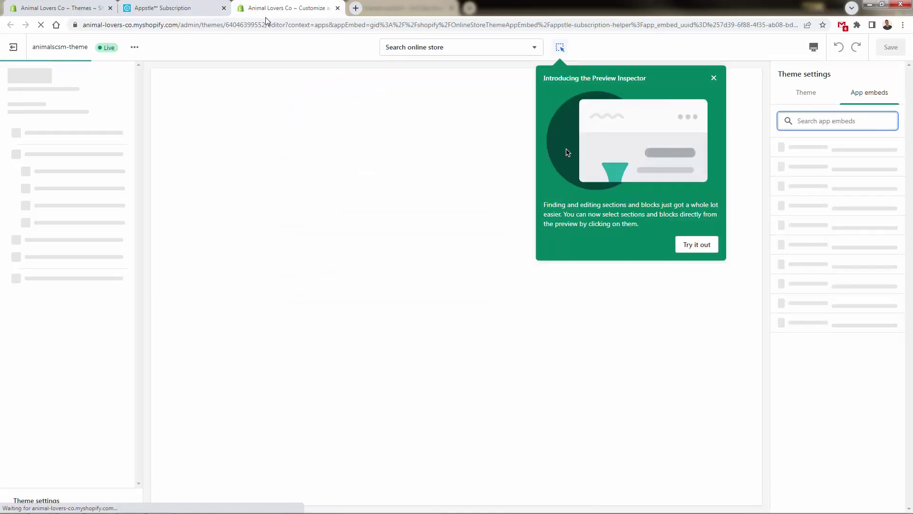
{"action": "left_click", "coordinate": [714, 77]}
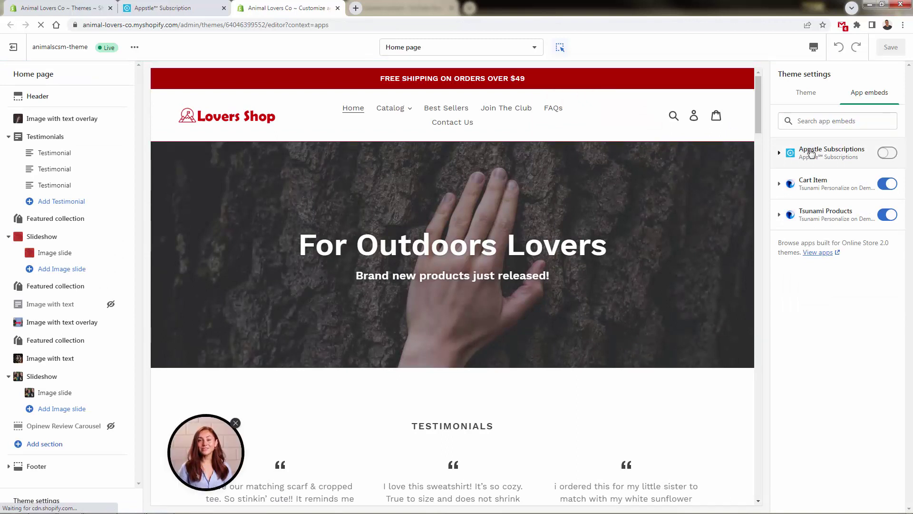
{"action": "left_click", "coordinate": [888, 153]}
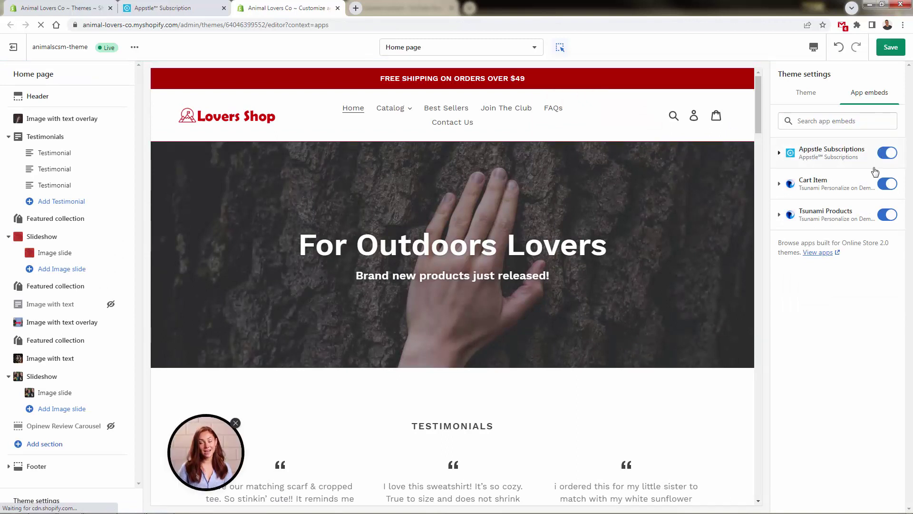
{"action": "left_click", "coordinate": [889, 48]}
- Save Debut as the widget theme, then step through the installation walkthrough to Done
{"action": "left_click", "coordinate": [162, 8]}
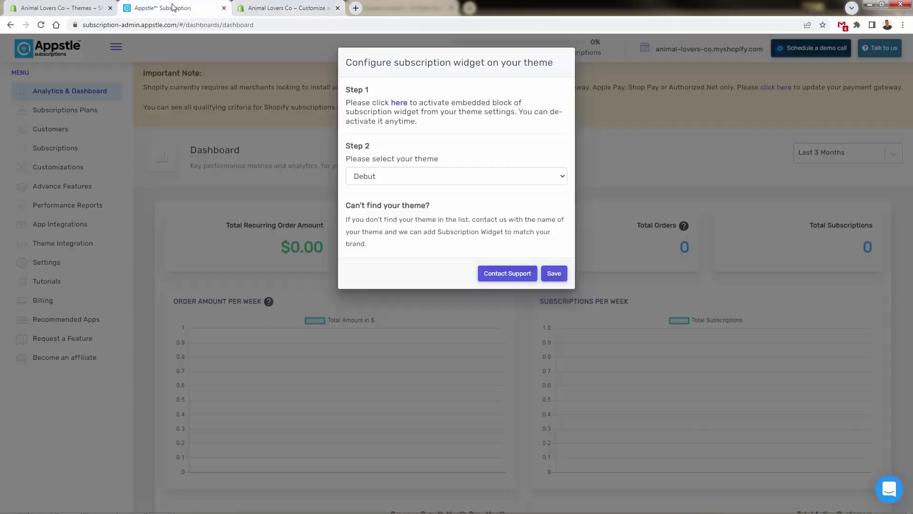
{"action": "left_click", "coordinate": [548, 278]}
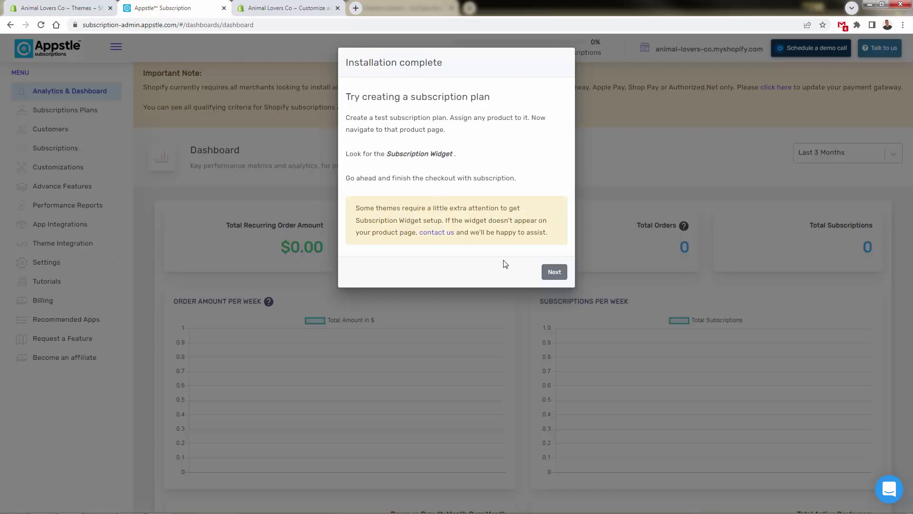
{"action": "left_click", "coordinate": [552, 272]}
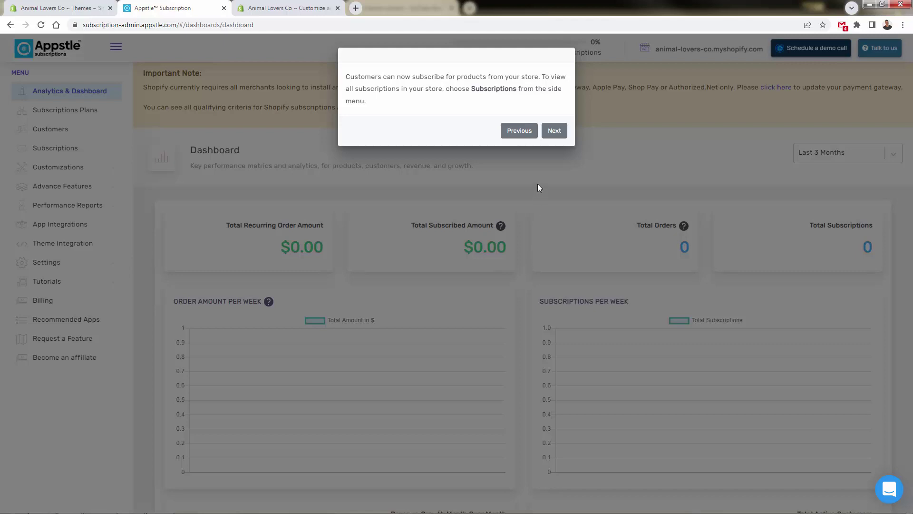
{"action": "left_click", "coordinate": [554, 131]}
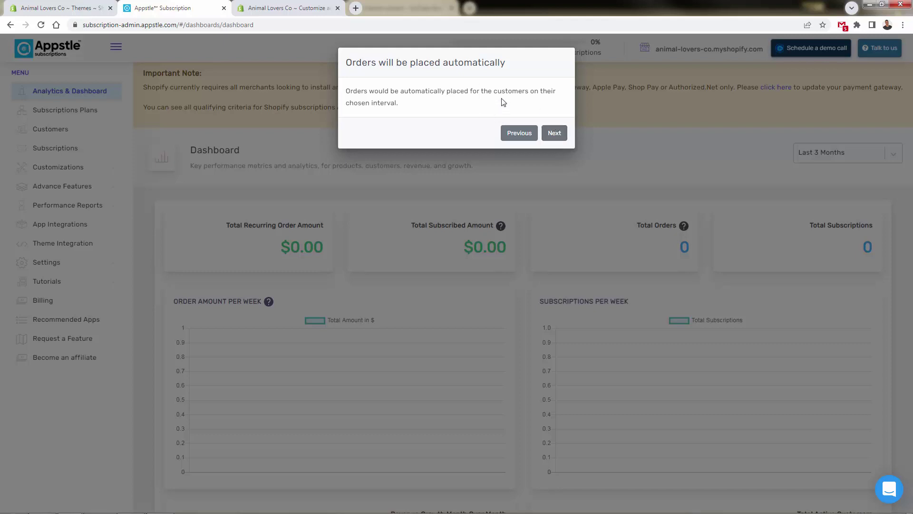
{"action": "left_click", "coordinate": [555, 135]}
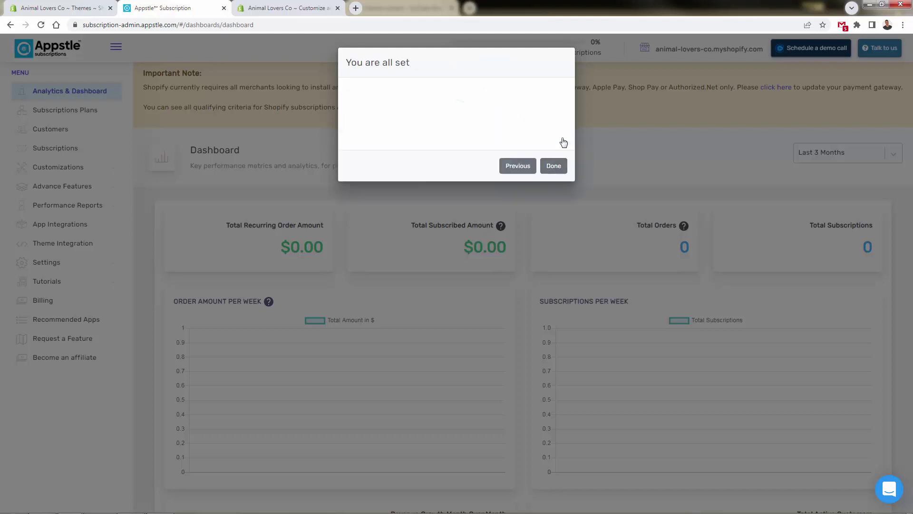
{"action": "left_click", "coordinate": [554, 166]}
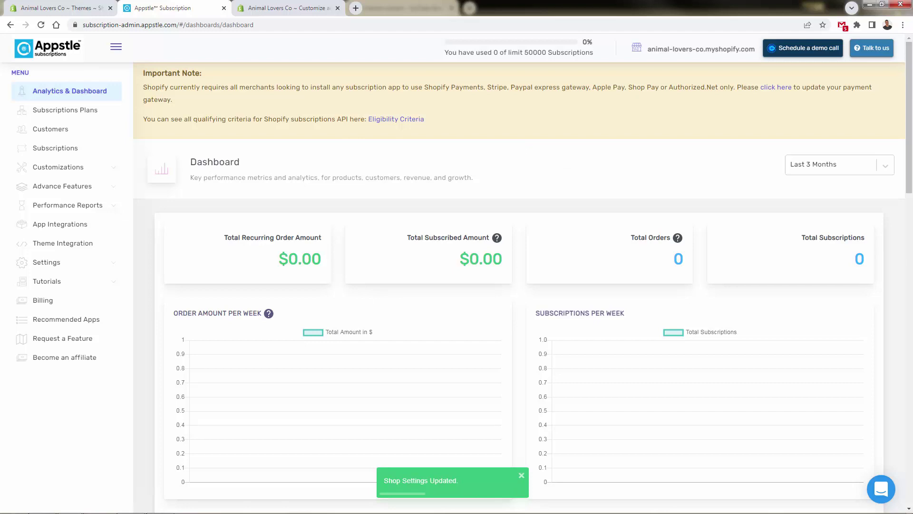
- Create the first subscription plan named 'Monthly Box Example' and go to product selection
{"action": "left_click", "coordinate": [56, 117]}
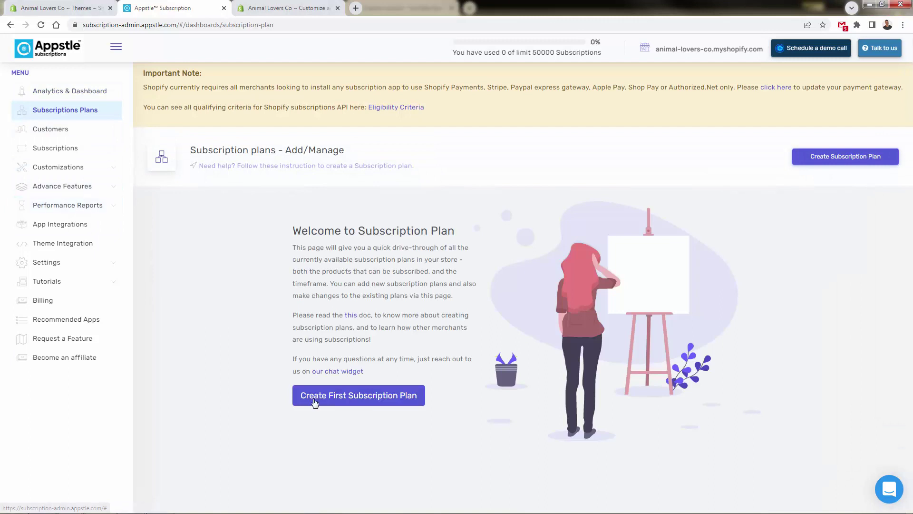
{"action": "left_click", "coordinate": [313, 399]}
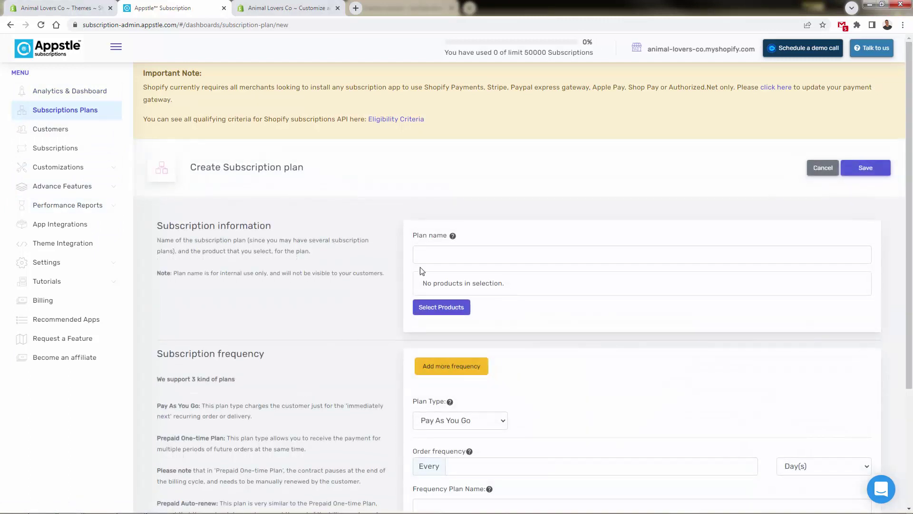
{"action": "left_click", "coordinate": [435, 258]}
{"action": "type", "text": "M"}
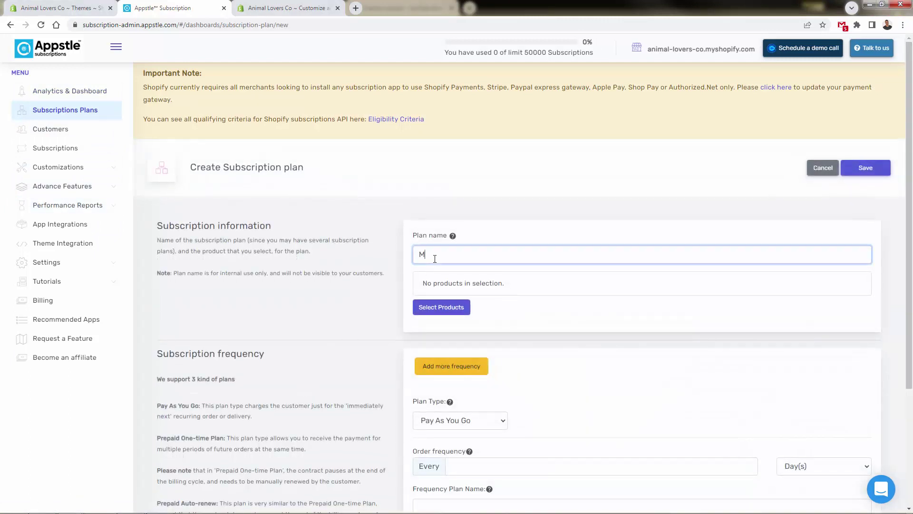
{"action": "type", "text": "onthly S"}
{"action": "type", "text": "ox Example"}
{"action": "scroll", "coordinate": [434, 259], "scroll_direction": "down", "scroll_amount": 2}
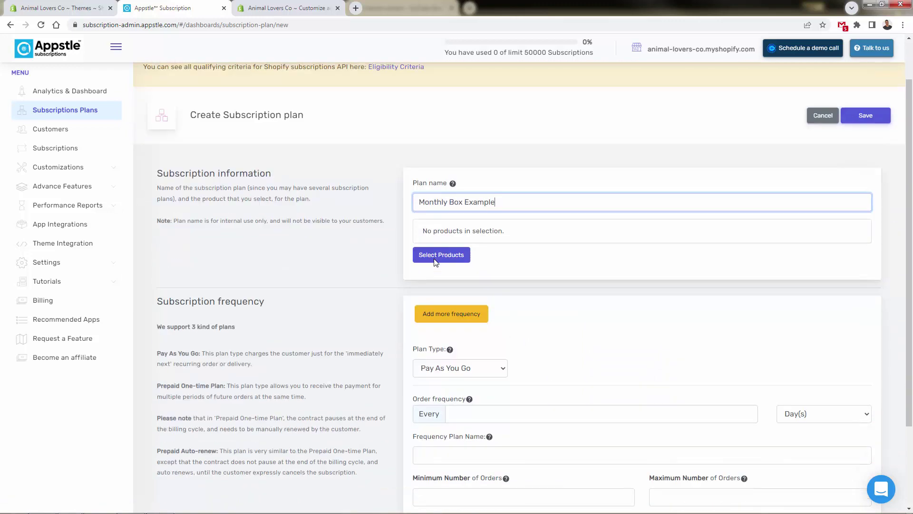
{"action": "left_click", "coordinate": [448, 213]}
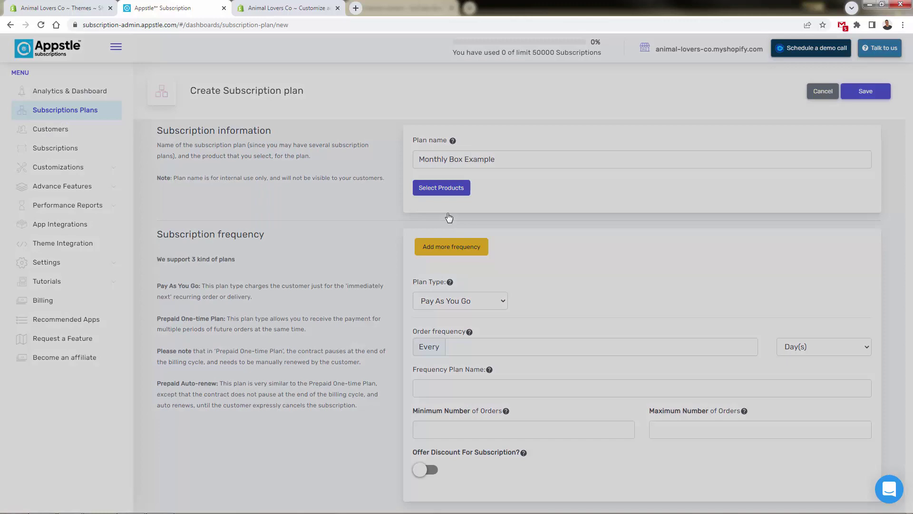
- Search products for 'appstle' and tick Appstle Monthly Subscription Box Example
{"action": "left_click", "coordinate": [369, 95]}
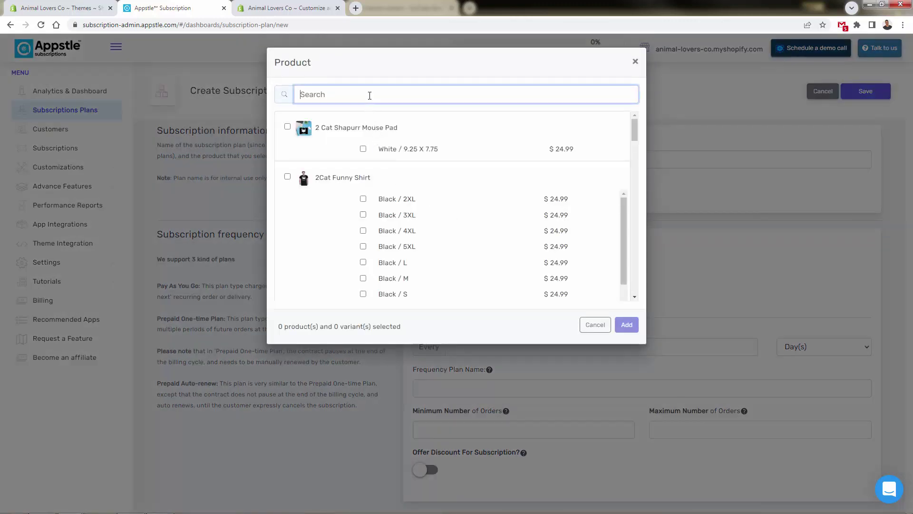
{"action": "type", "text": "appstle"}
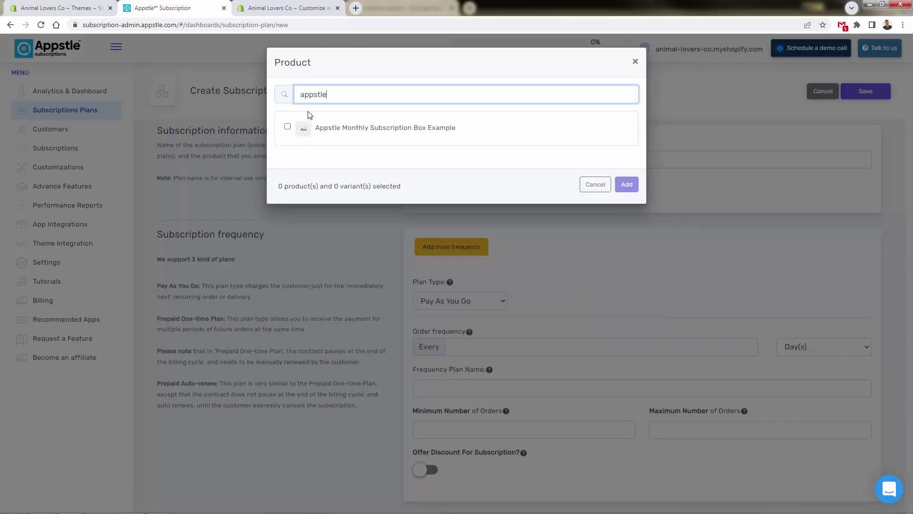
{"action": "left_click", "coordinate": [288, 127]}
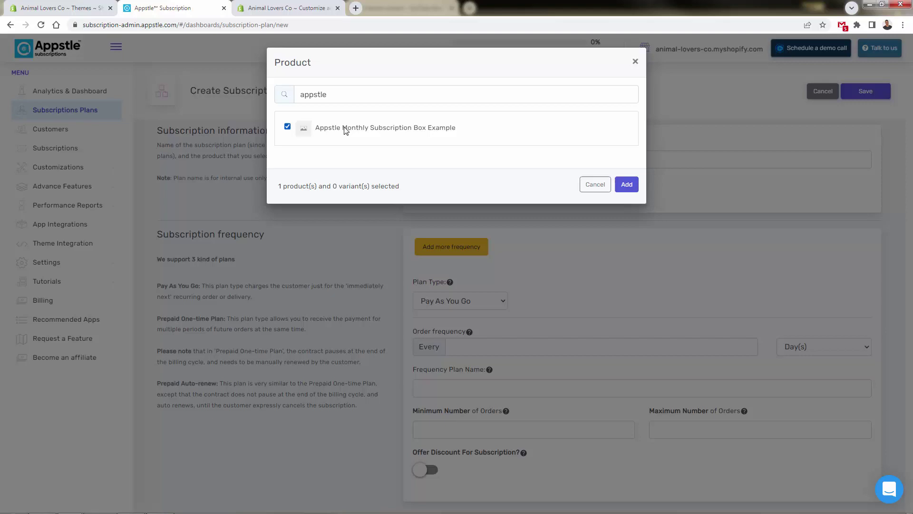
- Open the Appstle Monthly Subscription Box Example product from the Shopify admin product list
{"action": "left_click", "coordinate": [96, 8]}
{"action": "left_click", "coordinate": [48, 104]}
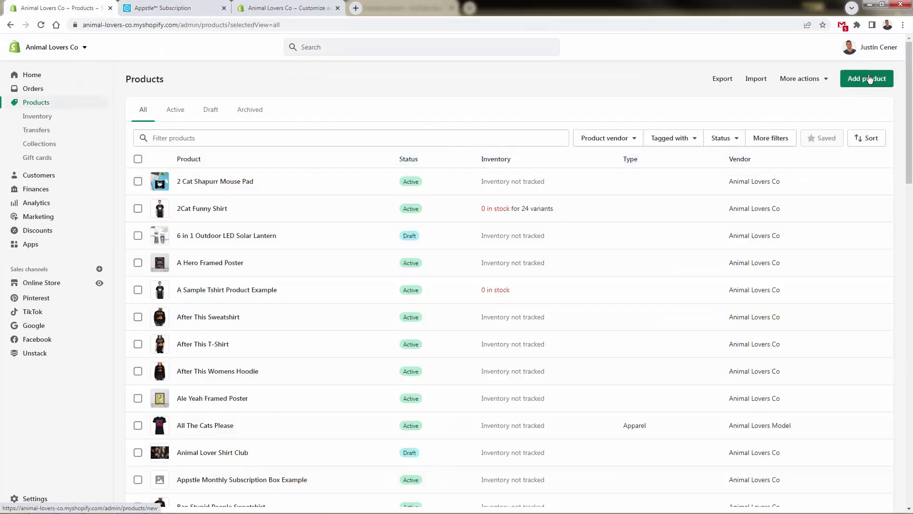
{"action": "left_click", "coordinate": [238, 480]}
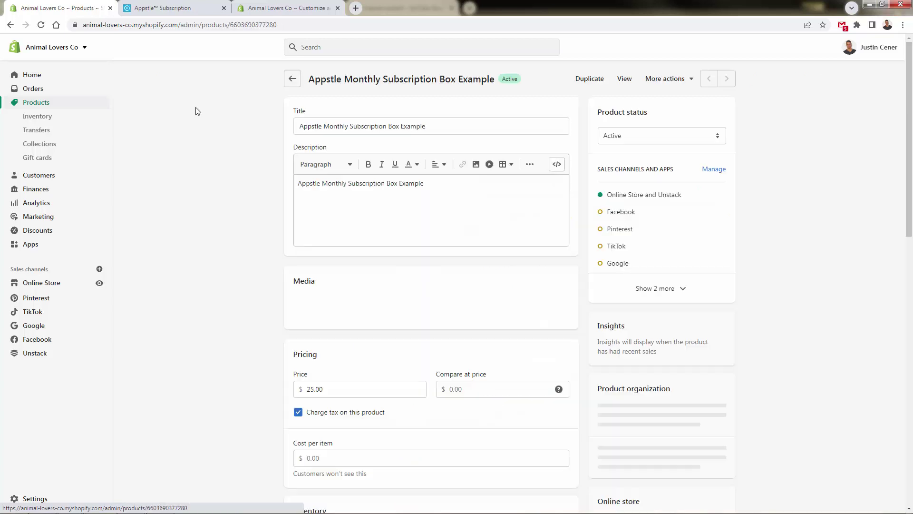
{"action": "left_click", "coordinate": [147, 6]}
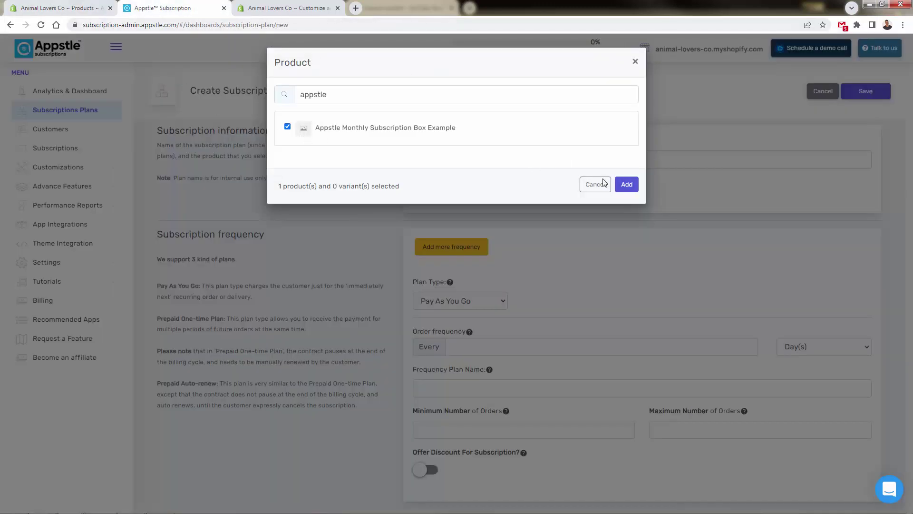
{"action": "left_click", "coordinate": [637, 189]}
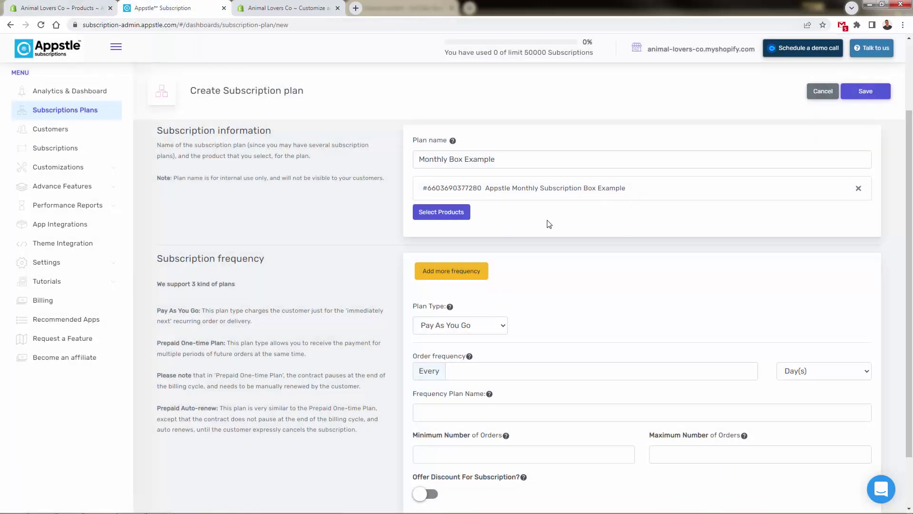
{"action": "scroll", "coordinate": [536, 256], "scroll_direction": "down", "scroll_amount": 1}
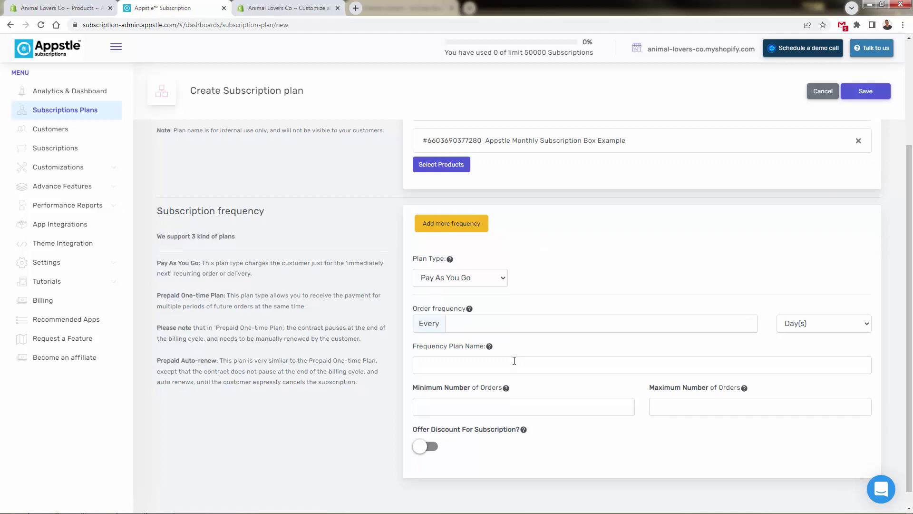
{"action": "scroll", "coordinate": [518, 356], "scroll_direction": "up", "scroll_amount": 1}
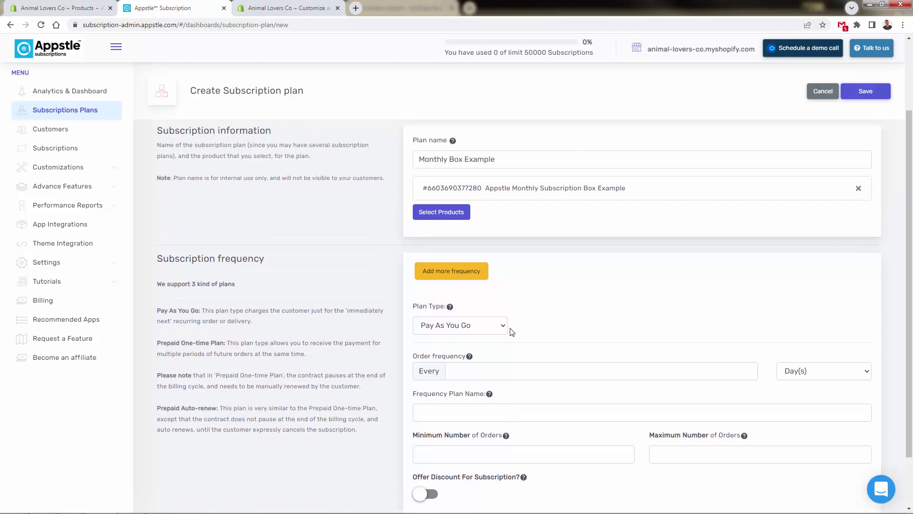
{"action": "double_click", "coordinate": [201, 284]}
{"action": "left_click", "coordinate": [212, 292]}
{"action": "scroll", "coordinate": [210, 291], "scroll_direction": "down", "scroll_amount": 1}
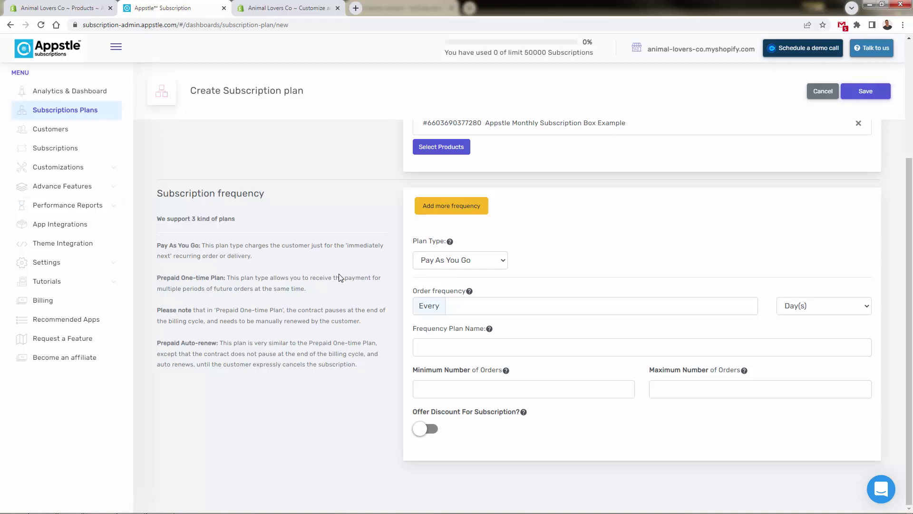
{"action": "triple_click", "coordinate": [223, 279]}
{"action": "left_click", "coordinate": [239, 275]}
{"action": "left_click_drag", "start_coordinate": [221, 343], "coordinate": [260, 354]}
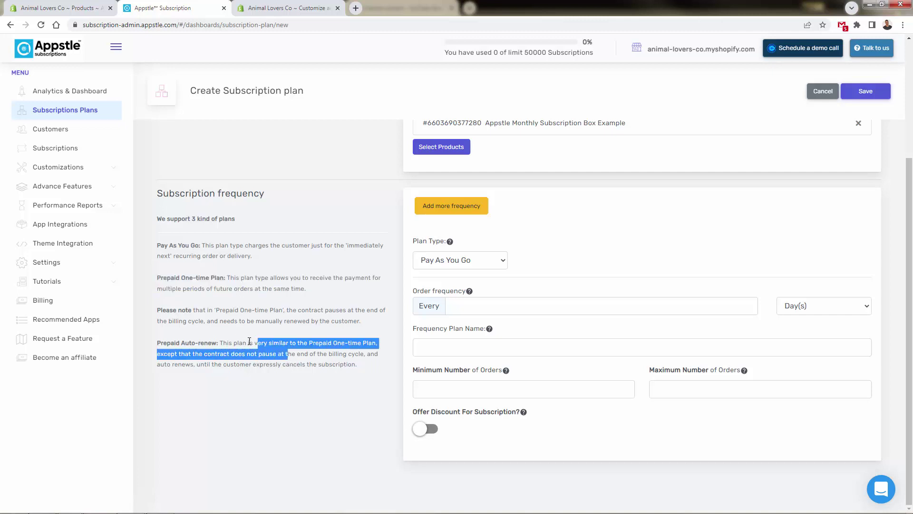
{"action": "left_click", "coordinate": [249, 341]}
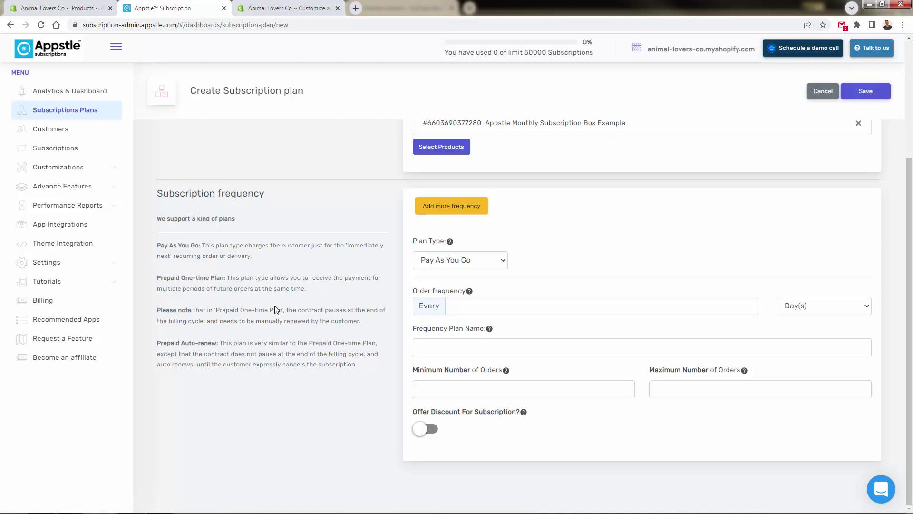
{"action": "triple_click", "coordinate": [290, 308]}
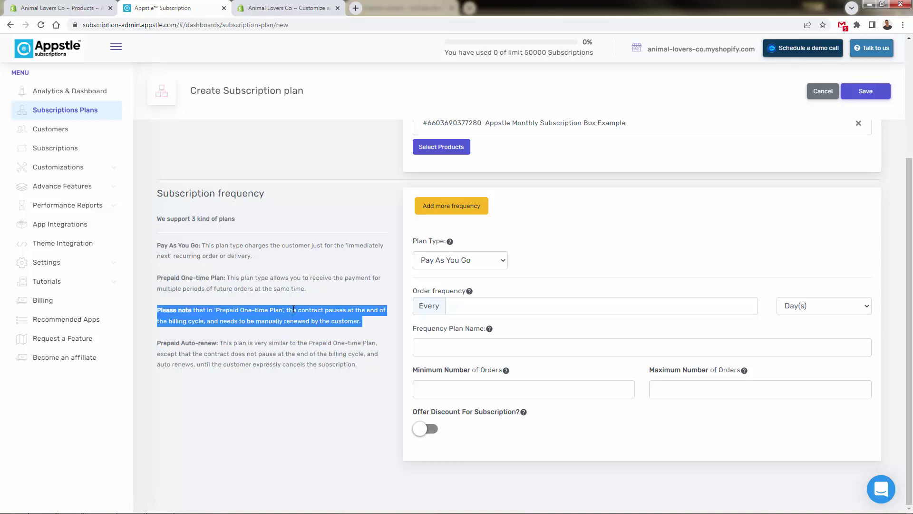
{"action": "left_click", "coordinate": [294, 309]}
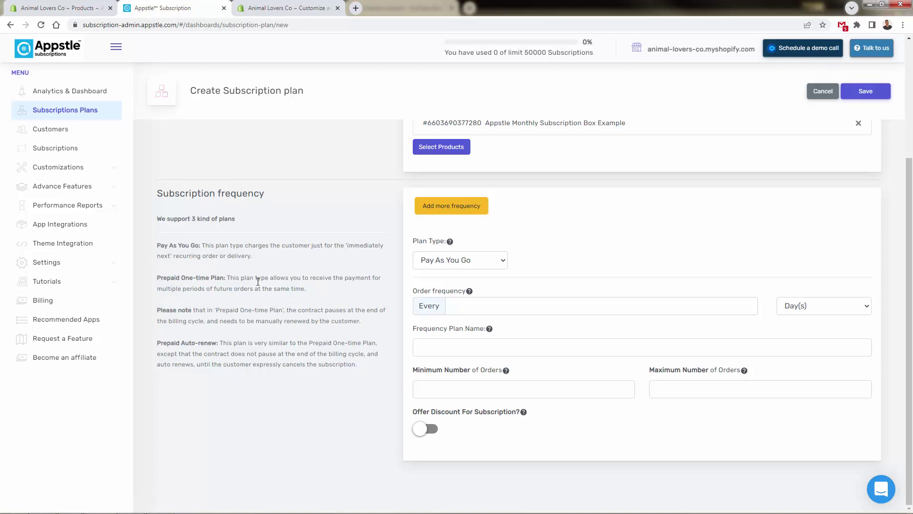
{"action": "double_click", "coordinate": [256, 343]}
{"action": "left_click", "coordinate": [256, 342]}
{"action": "triple_click", "coordinate": [203, 339]}
{"action": "left_click", "coordinate": [192, 340]}
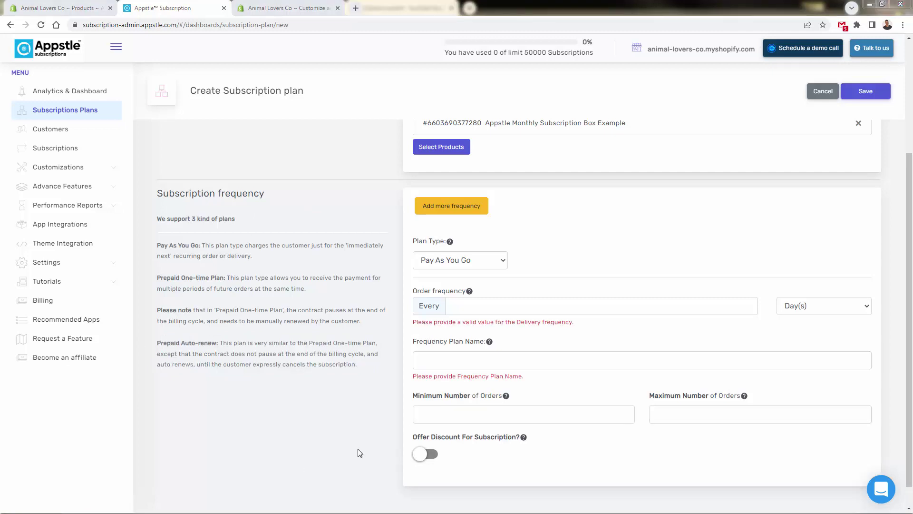
- Set the order frequency, then try a fixed order date on specific day 15
{"action": "left_click", "coordinate": [464, 308]}
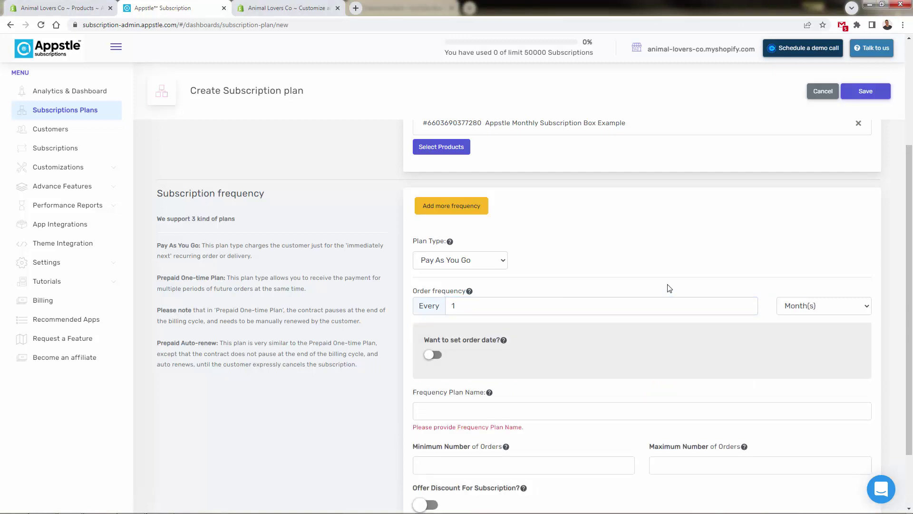
{"action": "scroll", "coordinate": [669, 288], "scroll_direction": "down", "scroll_amount": 2}
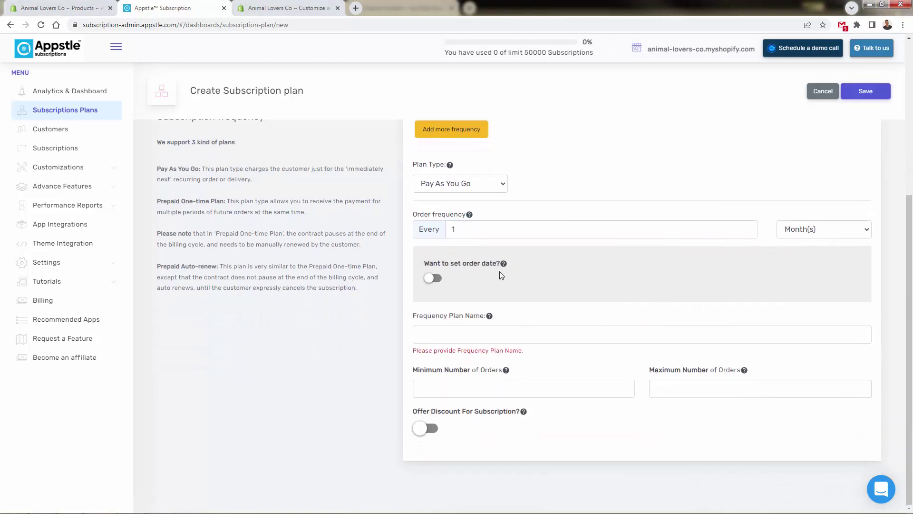
{"action": "mouse_move", "coordinate": [505, 269]}
{"action": "left_click", "coordinate": [433, 278]}
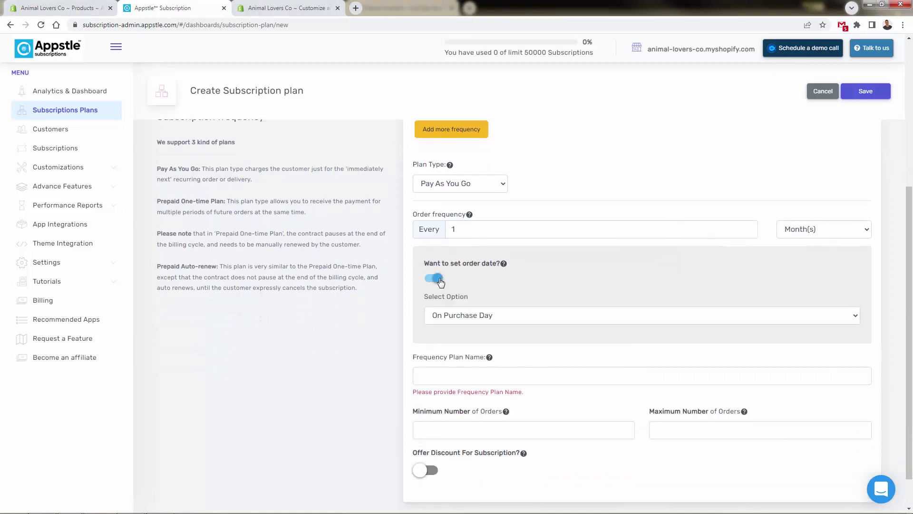
{"action": "left_click", "coordinate": [441, 316]}
{"action": "left_click", "coordinate": [450, 338]}
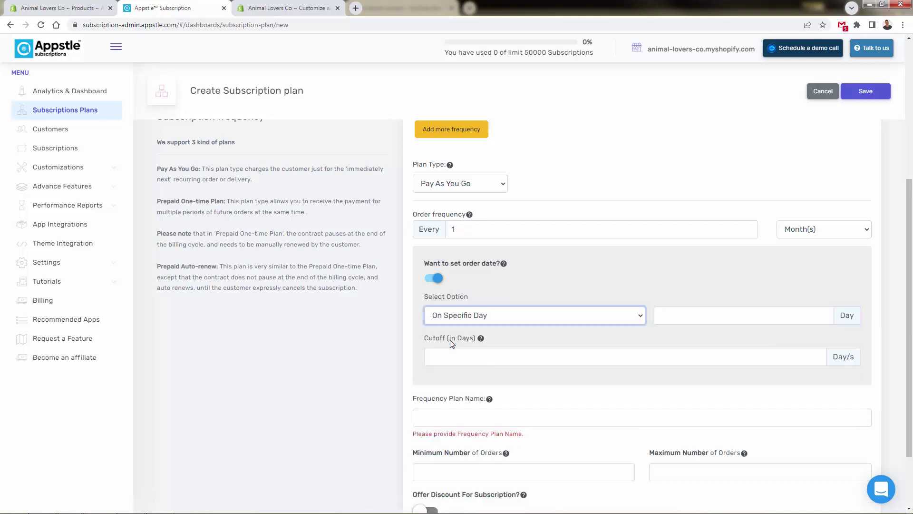
{"action": "left_click", "coordinate": [697, 316]}
{"action": "type", "text": "15"}
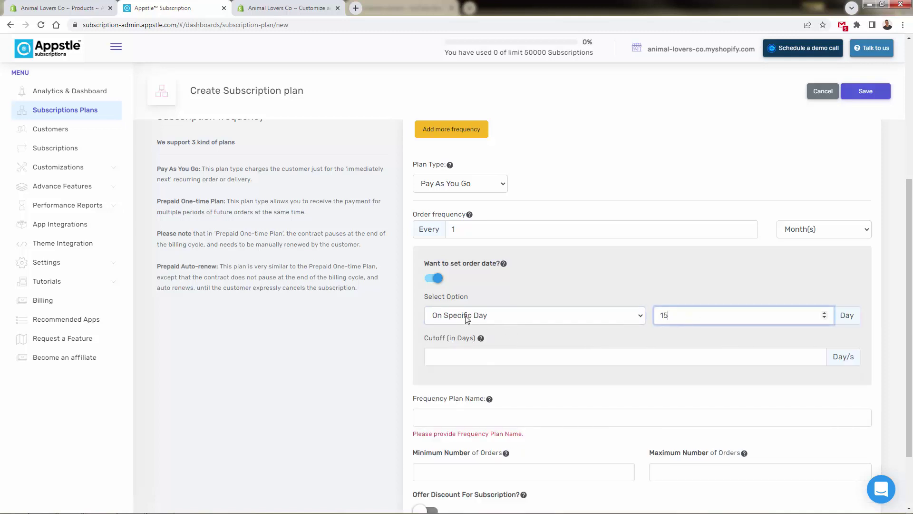
- Retry the fixed order date with a 5-day cutoff, then switch it off
{"action": "left_click", "coordinate": [436, 280]}
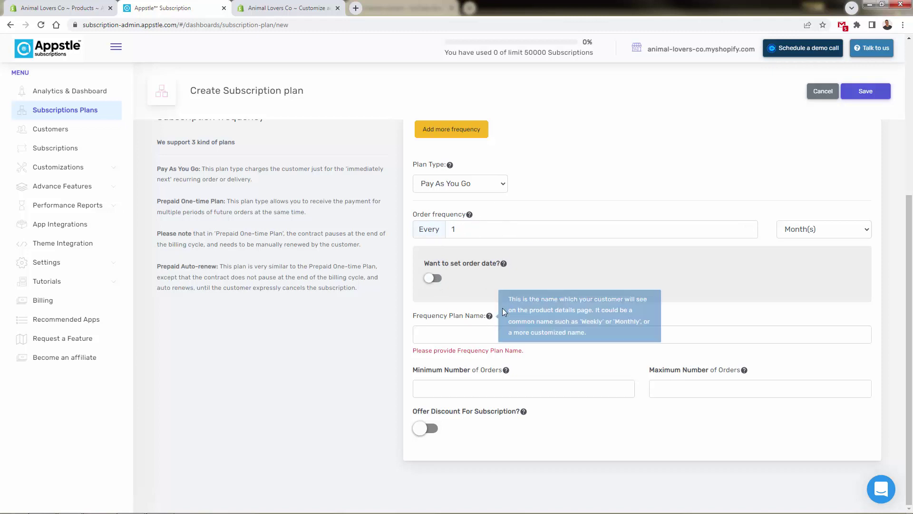
{"action": "mouse_move", "coordinate": [503, 266]}
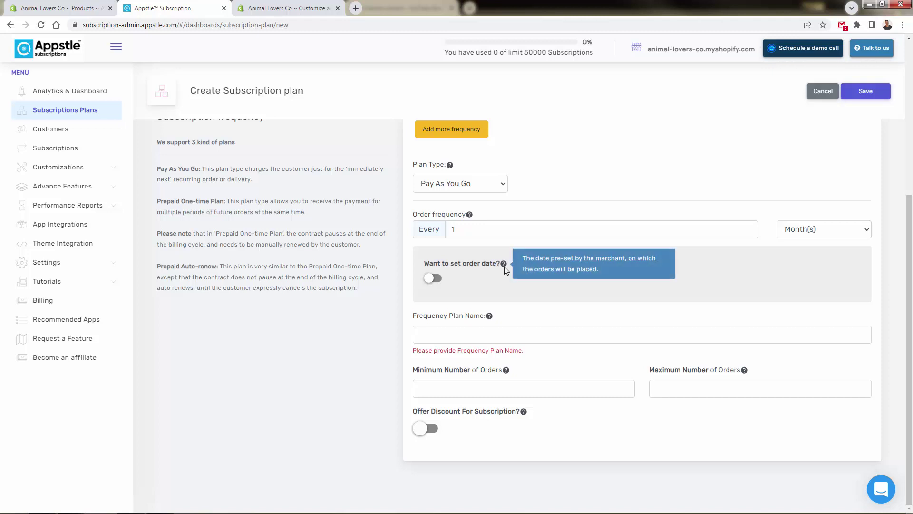
{"action": "left_click", "coordinate": [433, 279]}
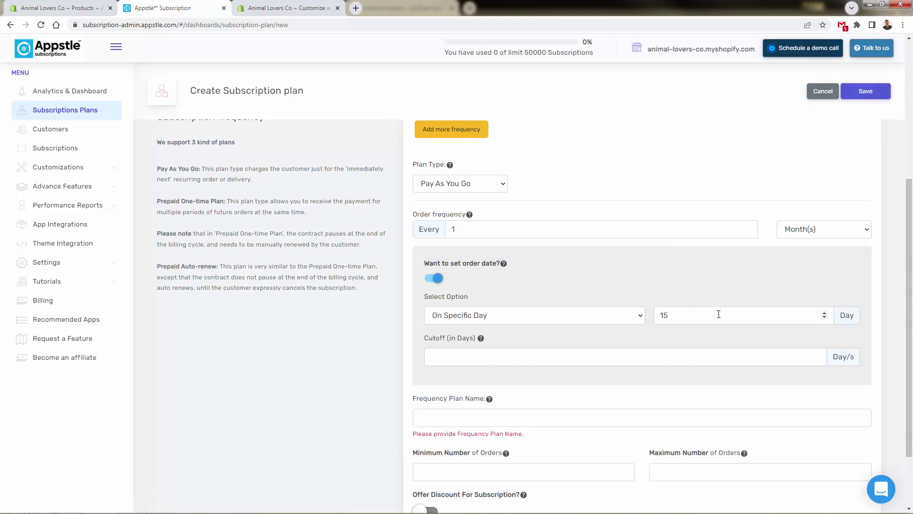
{"action": "left_click", "coordinate": [712, 356]}
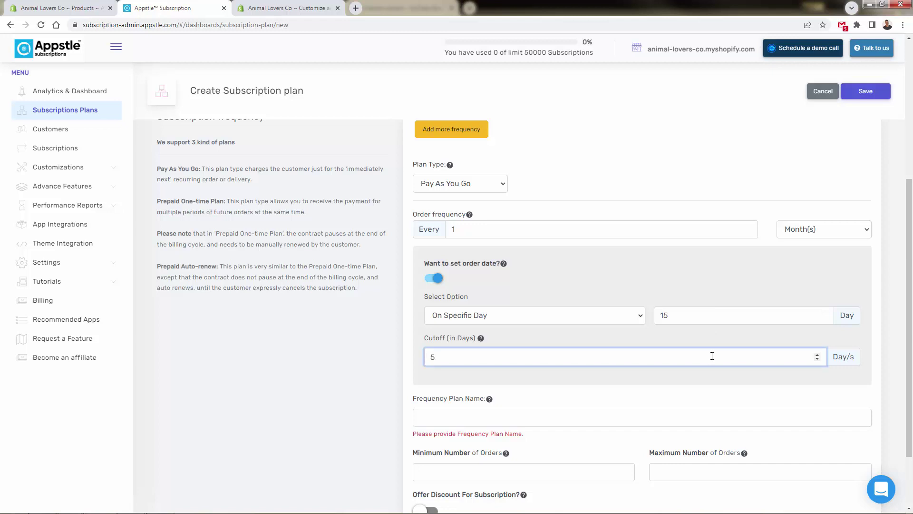
{"action": "left_click", "coordinate": [469, 281]}
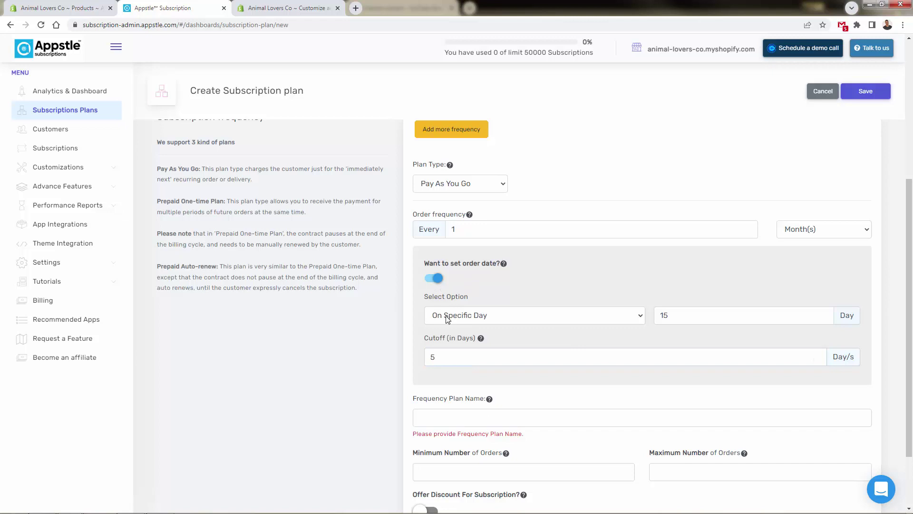
{"action": "left_click", "coordinate": [436, 280]}
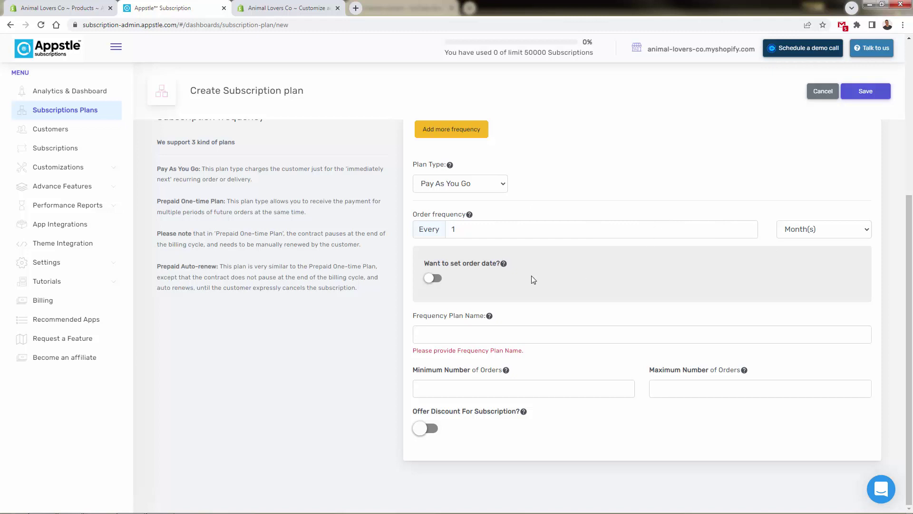
- Name the frequency plan 'Example Monthly'
{"action": "left_click", "coordinate": [487, 331]}
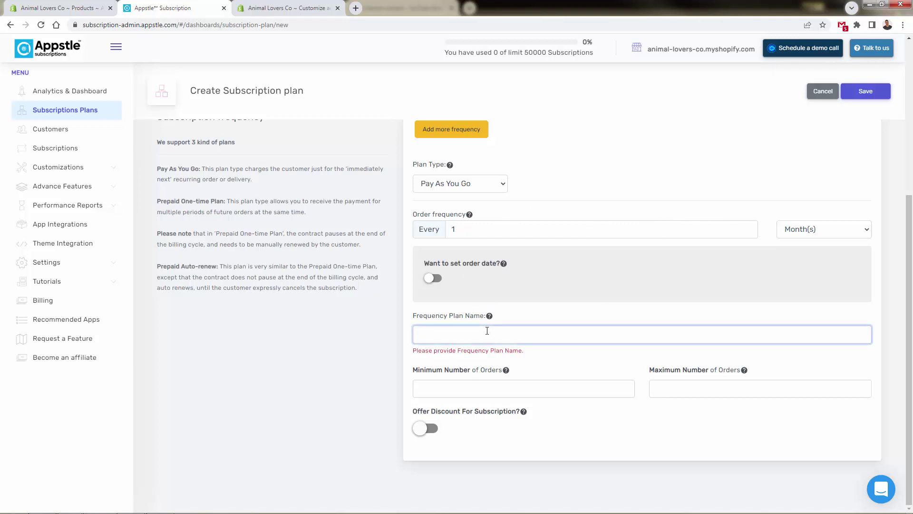
{"action": "type", "text": "Example Monthly"}
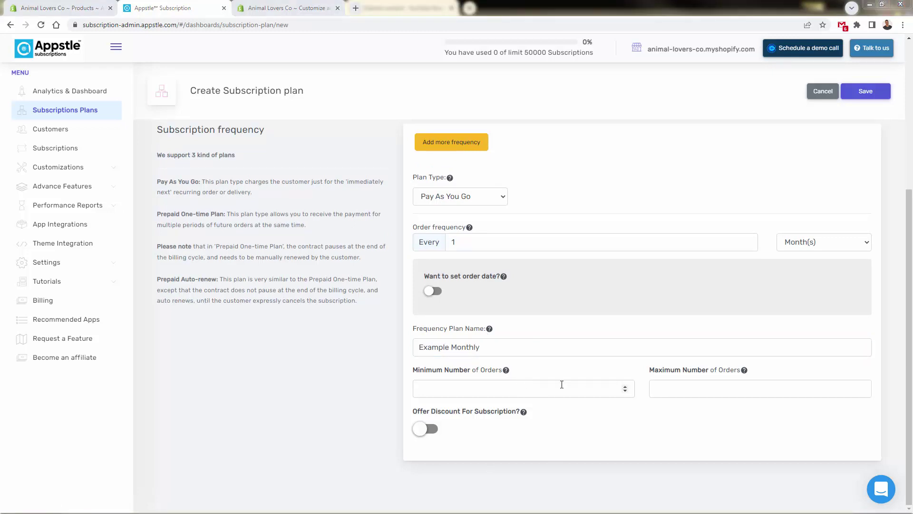
{"action": "left_click", "coordinate": [483, 385]}
- Try a 5 discount, then clear it and turn the subscription discount back off
{"action": "mouse_move", "coordinate": [507, 376]}
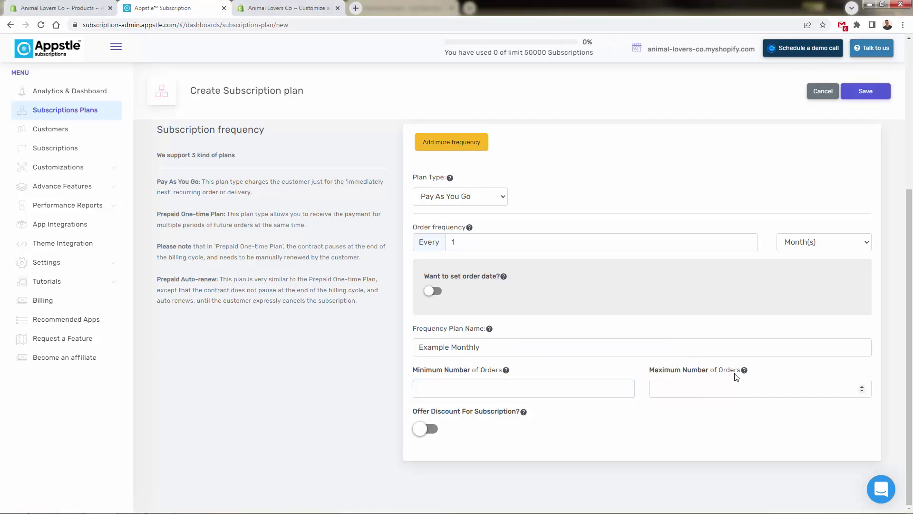
{"action": "mouse_move", "coordinate": [745, 375]}
{"action": "left_click", "coordinate": [425, 430]}
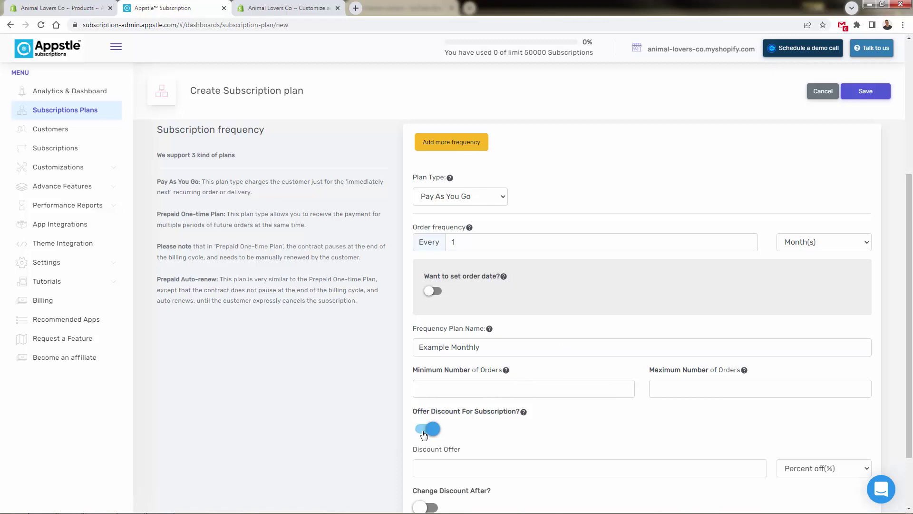
{"action": "scroll", "coordinate": [448, 415], "scroll_direction": "down", "scroll_amount": 1}
{"action": "scroll", "coordinate": [448, 416], "scroll_direction": "down", "scroll_amount": 2}
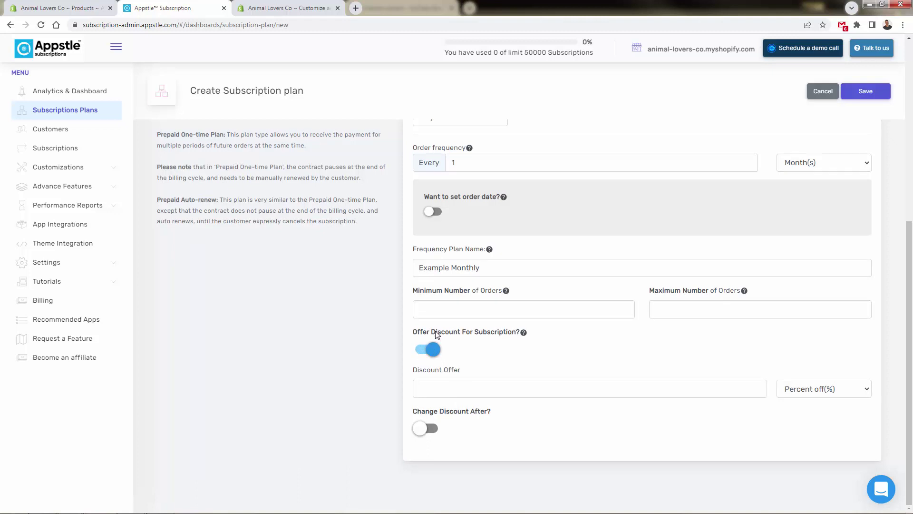
{"action": "left_click", "coordinate": [444, 383]}
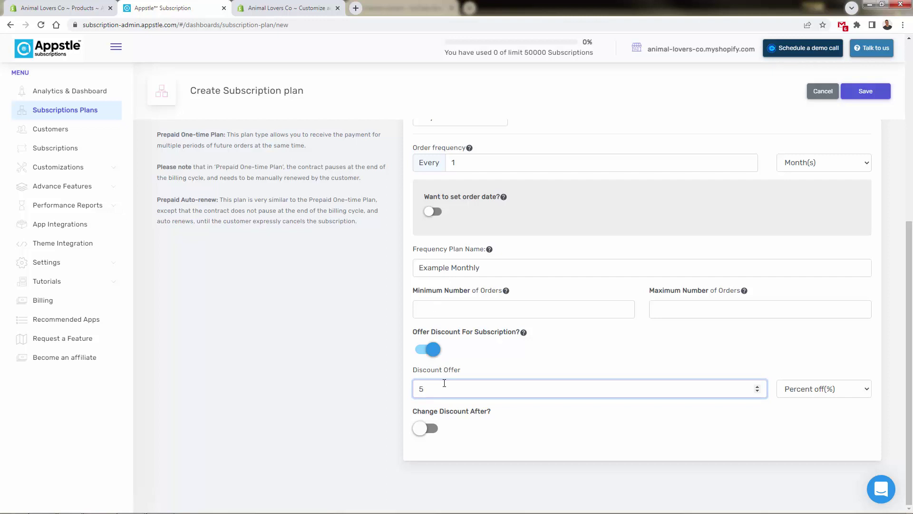
{"action": "type", "text": "5"}
{"action": "key", "text": "BackSpace"}
{"action": "left_click", "coordinate": [433, 351]}
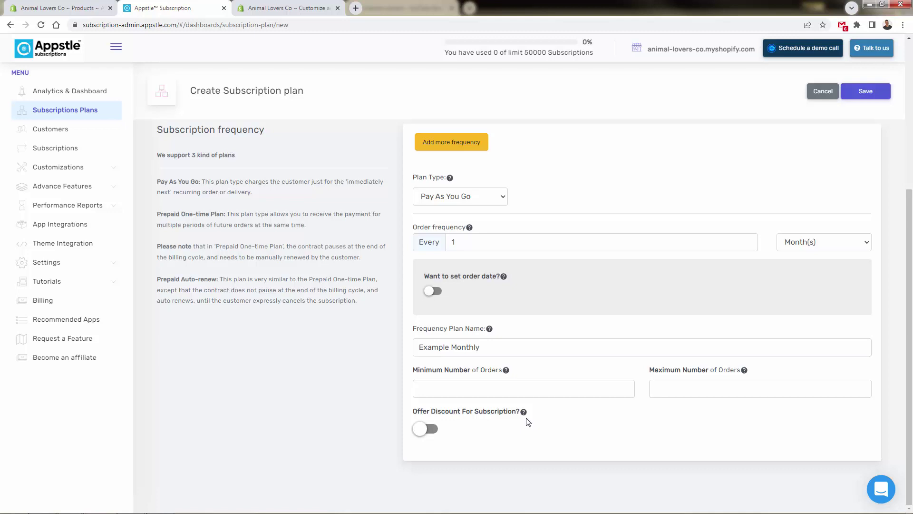
- Save the new Example Monthly subscription plan without a discount
{"action": "scroll", "coordinate": [561, 304], "scroll_direction": "up", "scroll_amount": 2}
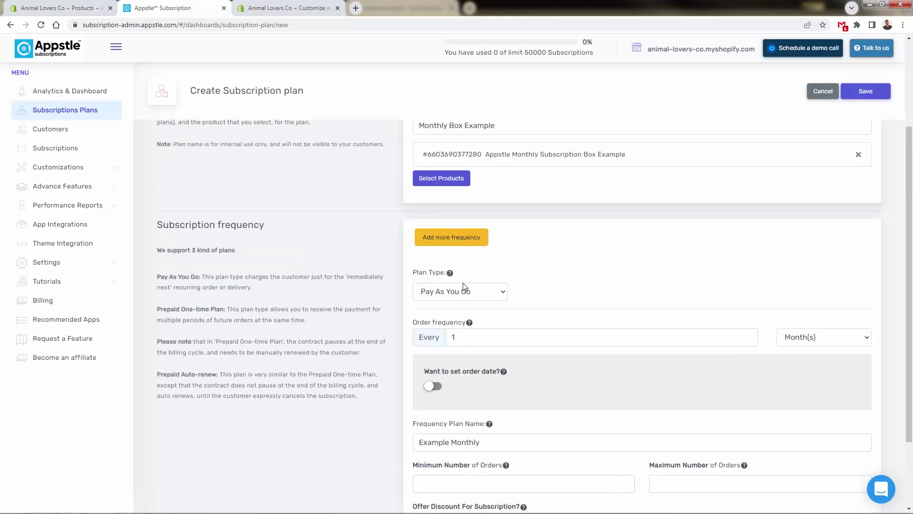
{"action": "scroll", "coordinate": [465, 287], "scroll_direction": "down", "scroll_amount": 1}
{"action": "scroll", "coordinate": [465, 287], "scroll_direction": "down", "scroll_amount": 1}
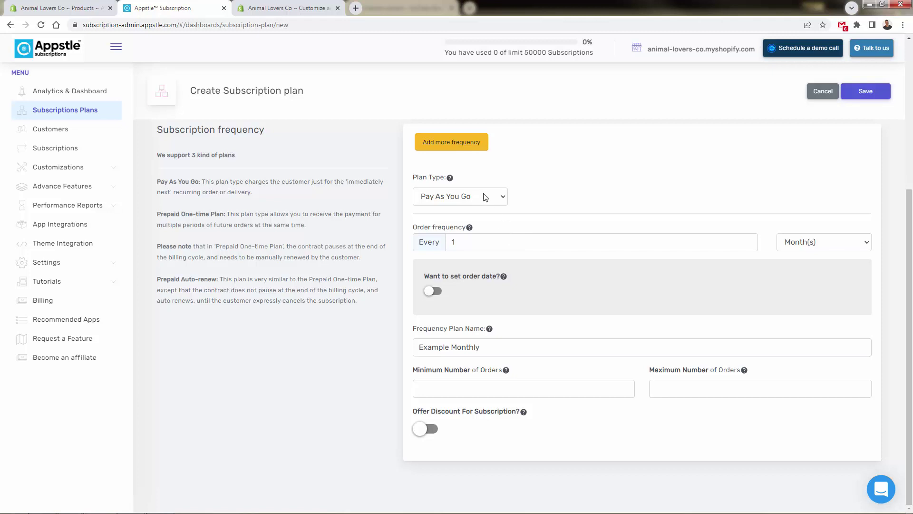
{"action": "left_click", "coordinate": [861, 88]}
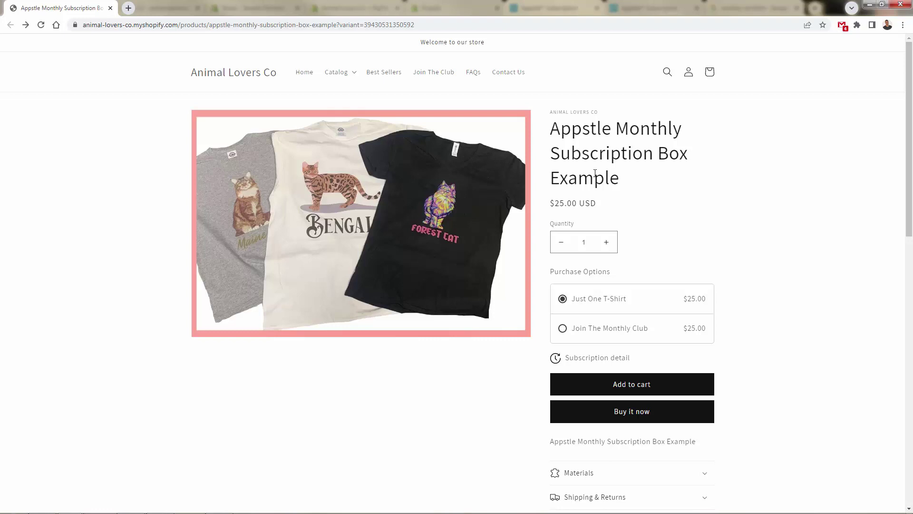
- Reload the product page and pick Join The Monthly Club, showing Example Monthly delivery
{"action": "left_click", "coordinate": [41, 26]}
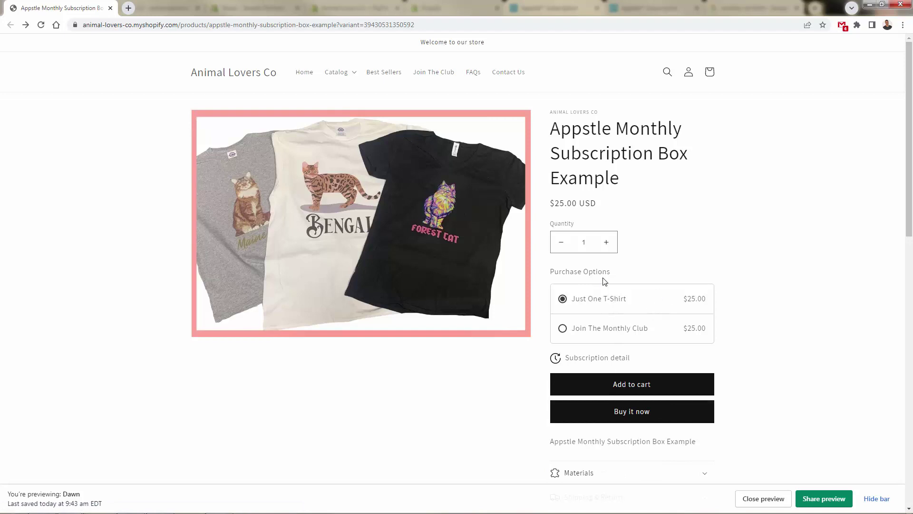
{"action": "scroll", "coordinate": [604, 281], "scroll_direction": "down", "scroll_amount": 1}
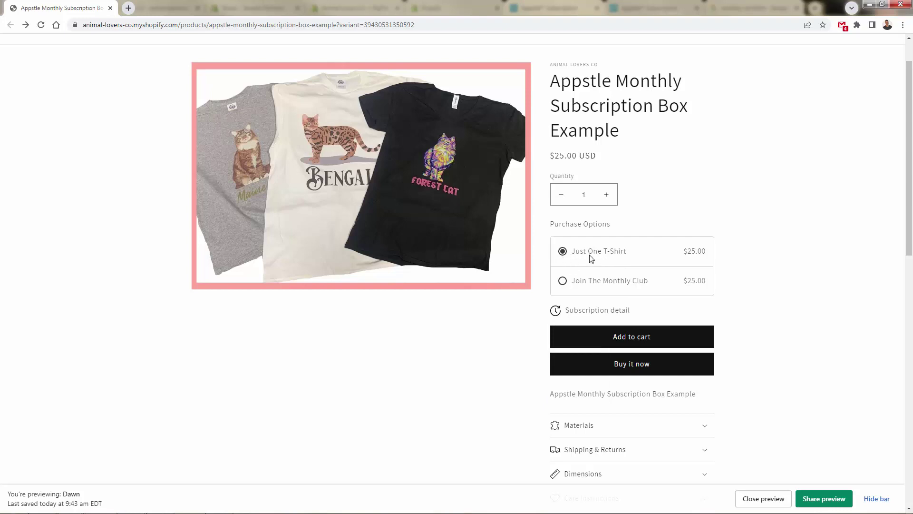
{"action": "left_click", "coordinate": [563, 281]}
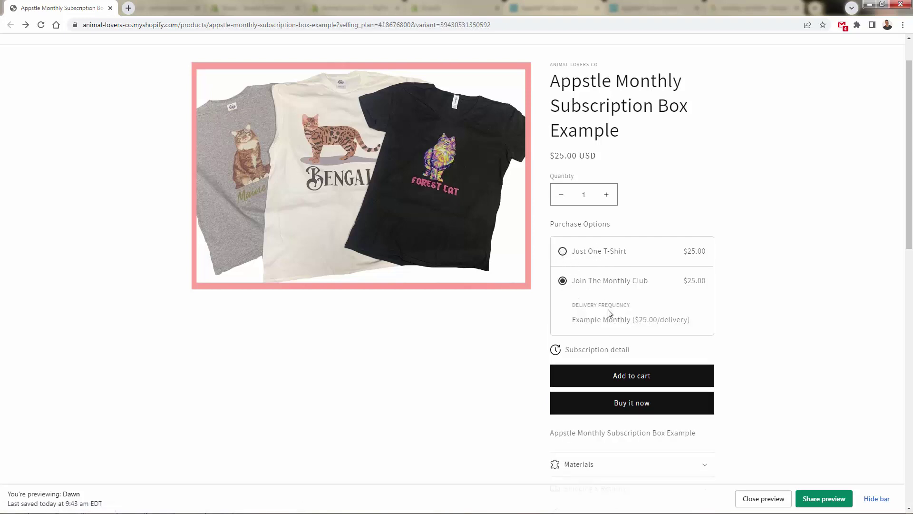
{"action": "double_click", "coordinate": [587, 319]}
{"action": "left_click", "coordinate": [661, 316]}
- Try the one-time purchase option, then switch back to Join The Monthly Club
{"action": "left_click", "coordinate": [589, 250]}
{"action": "left_click", "coordinate": [577, 281]}
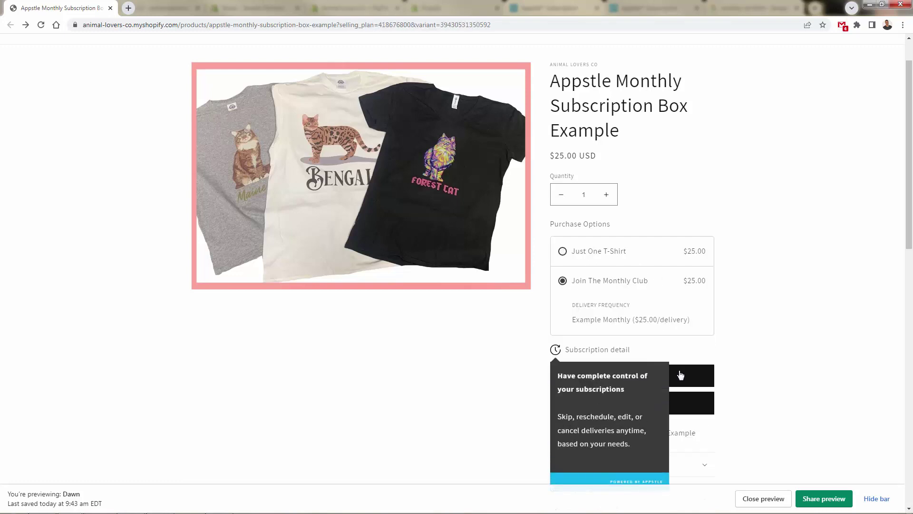
{"action": "mouse_move", "coordinate": [569, 353]}
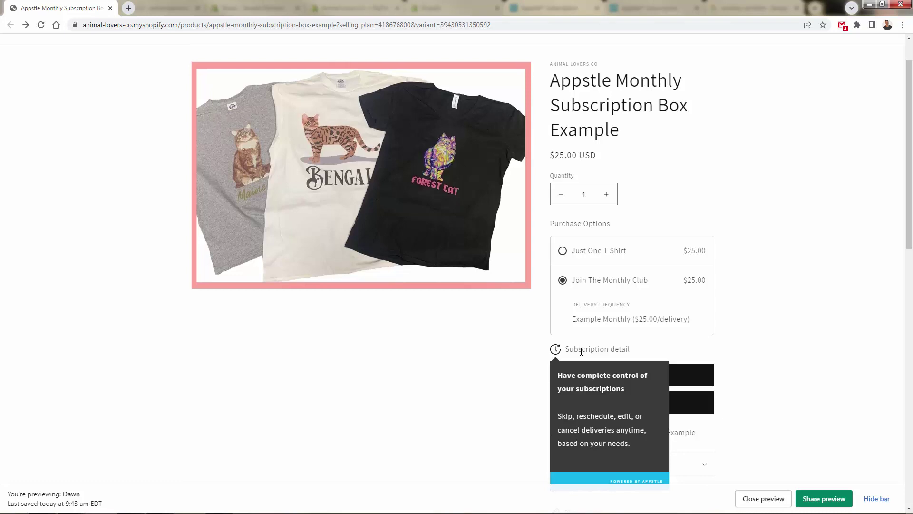
{"action": "scroll", "coordinate": [581, 352], "scroll_direction": "down", "scroll_amount": 1}
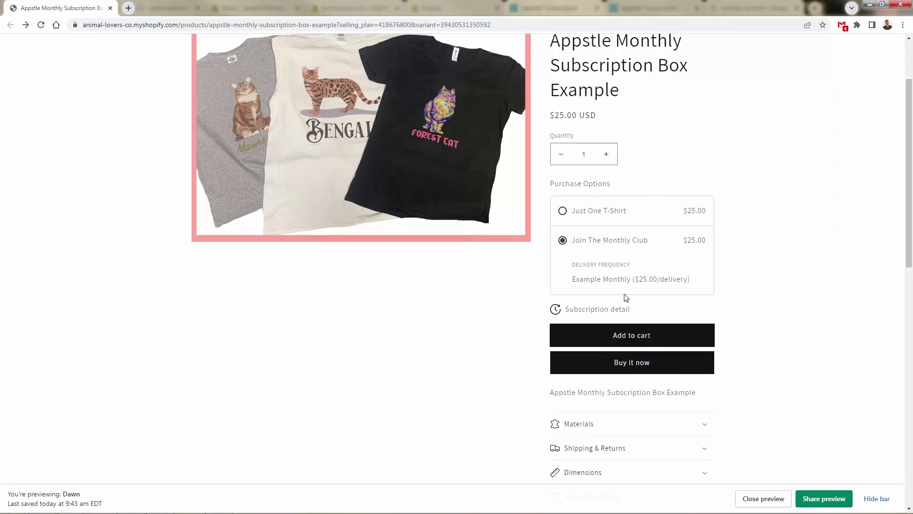
- Add the monthly club box to the cart, check the cart, and return to its product page
{"action": "left_click", "coordinate": [633, 338]}
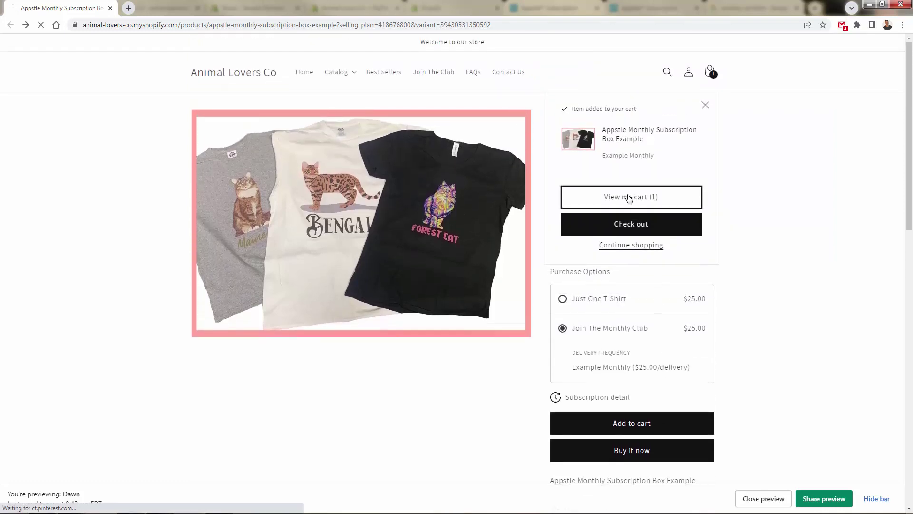
{"action": "left_click", "coordinate": [617, 196]}
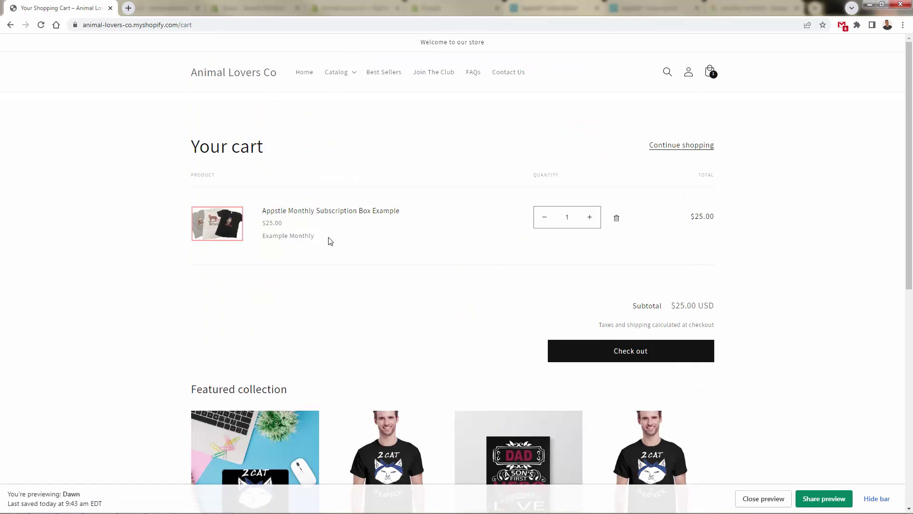
{"action": "left_click", "coordinate": [317, 215]}
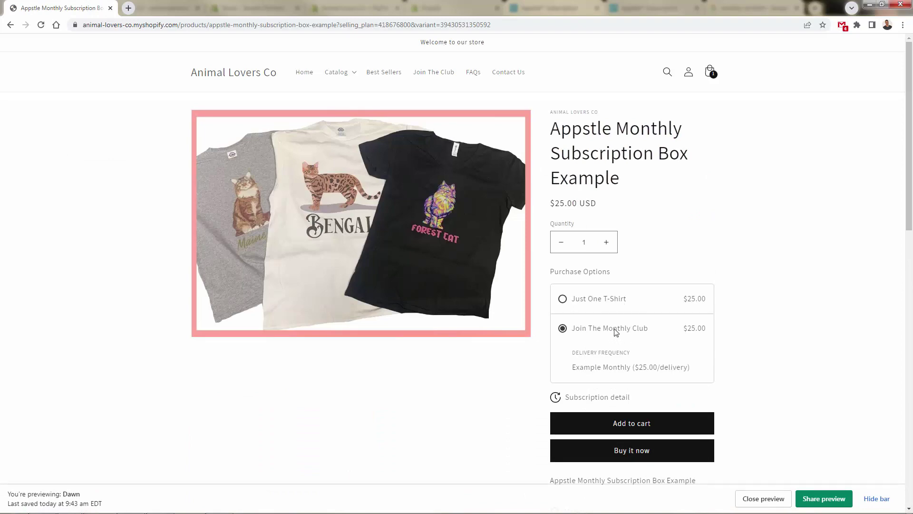
{"action": "left_click_drag", "start_coordinate": [99, 12], "coordinate": [1, 160]}
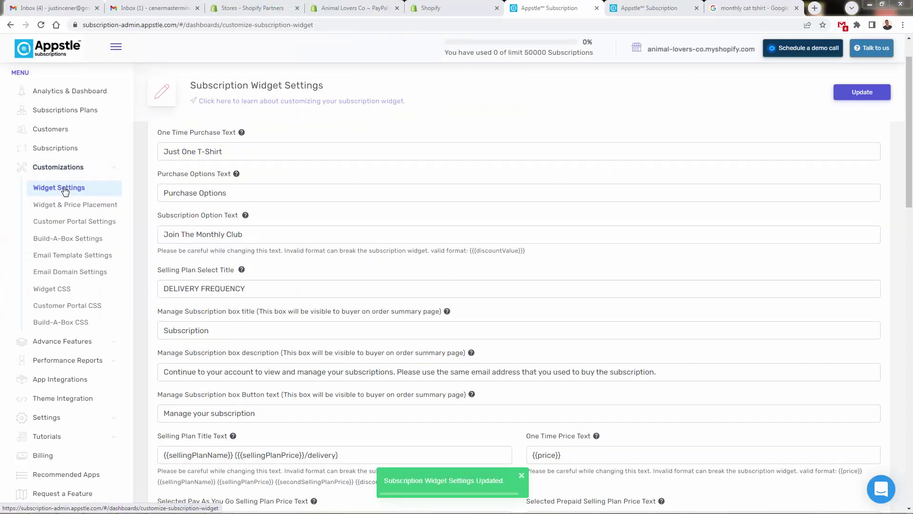
- Change the One Time Purchase Text from 'Just One T-Shirt' to 'Anything You Want' and update
{"action": "triple_click", "coordinate": [212, 145]}
{"action": "type", "text": "Anything You Want"}
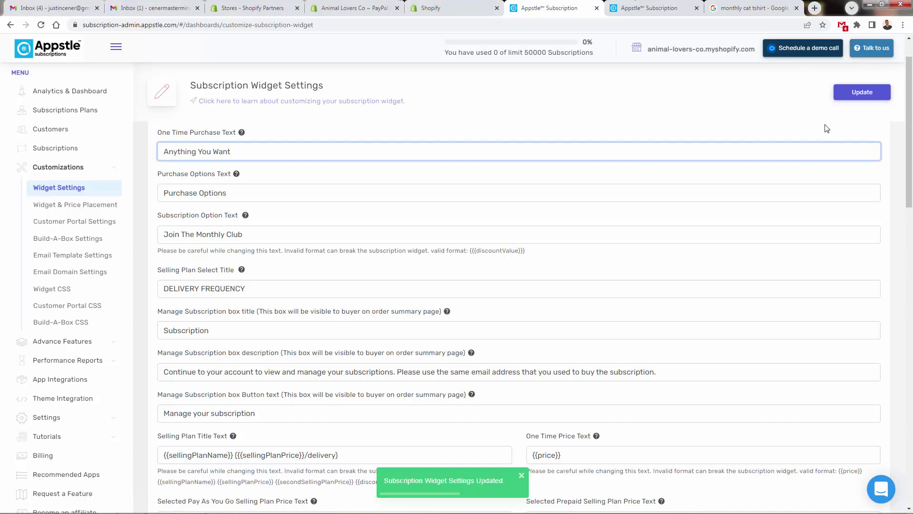
{"action": "left_click", "coordinate": [870, 92]}
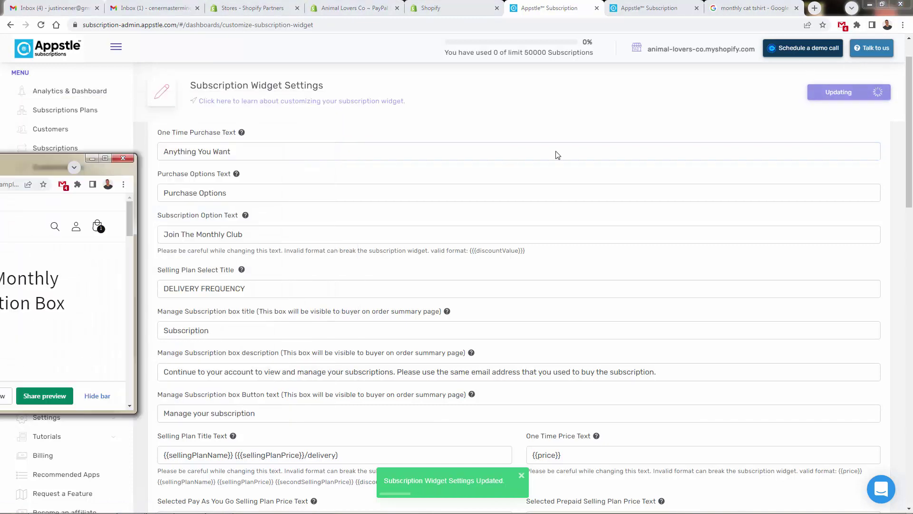
- Maximise and reload the store page, then select the 'Anything You Want' purchase option
{"action": "left_click_drag", "start_coordinate": [1, 152], "coordinate": [779, 137]}
{"action": "double_click", "coordinate": [716, 138]}
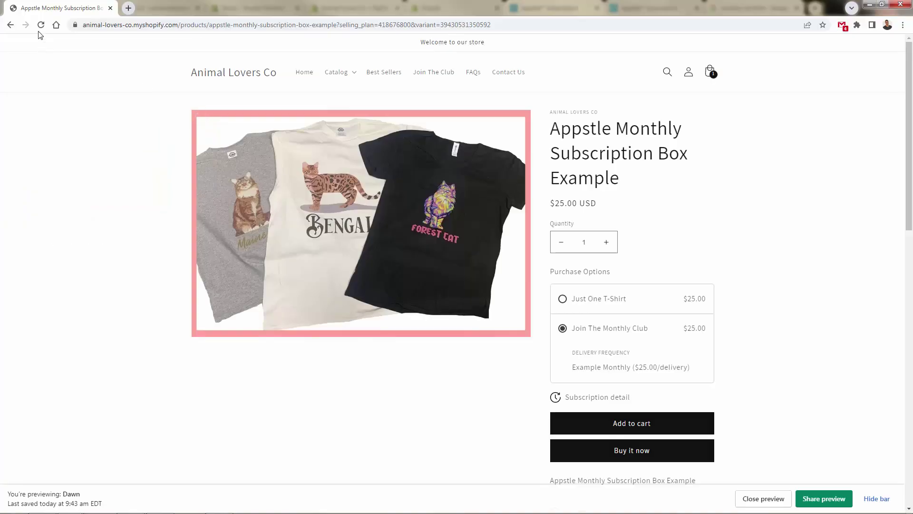
{"action": "left_click", "coordinate": [40, 27]}
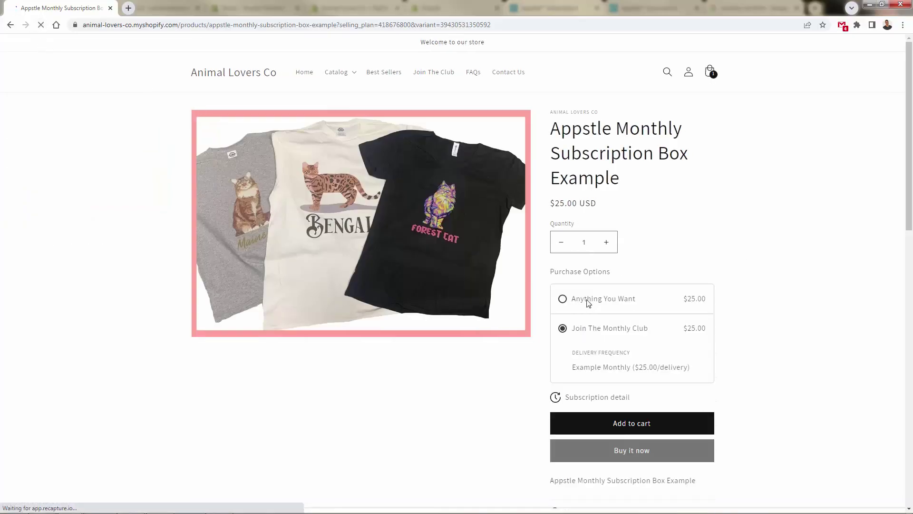
{"action": "double_click", "coordinate": [587, 299]}
{"action": "left_click", "coordinate": [583, 301]}
{"action": "left_click", "coordinate": [605, 327]}
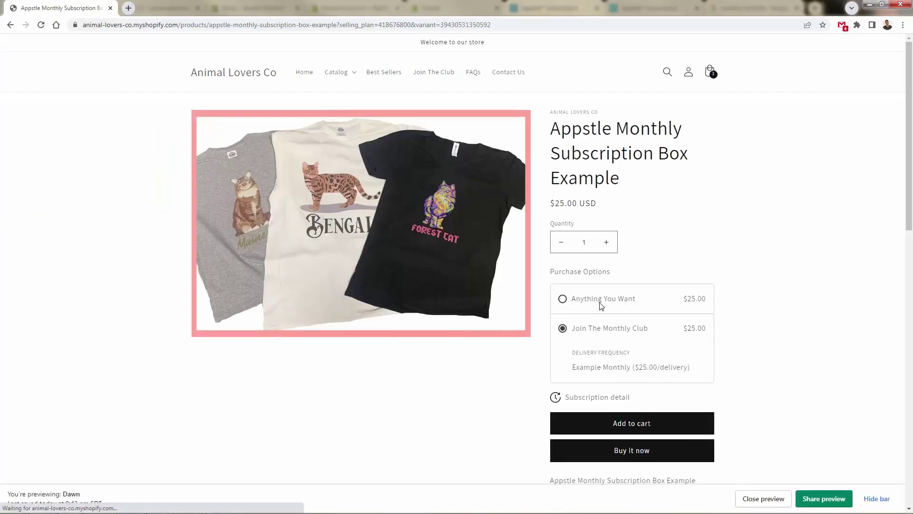
{"action": "left_click", "coordinate": [600, 300]}
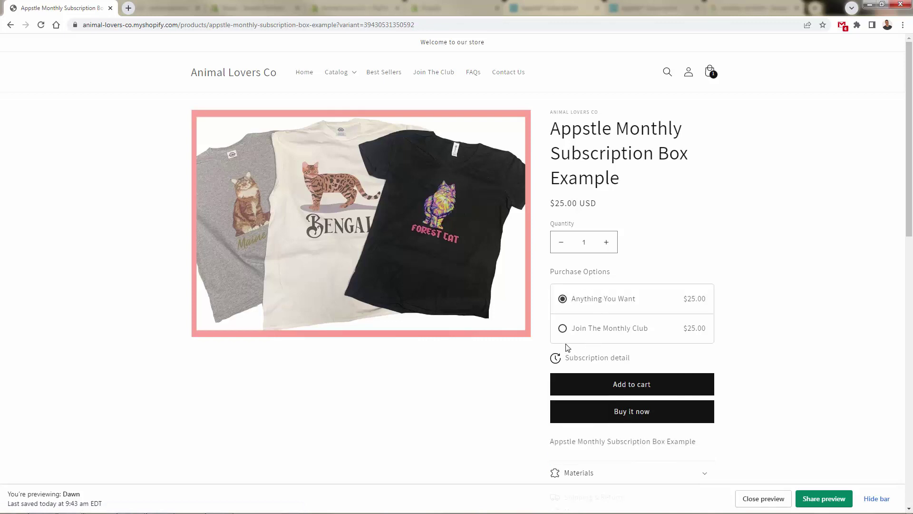
{"action": "mouse_move", "coordinate": [590, 397]}
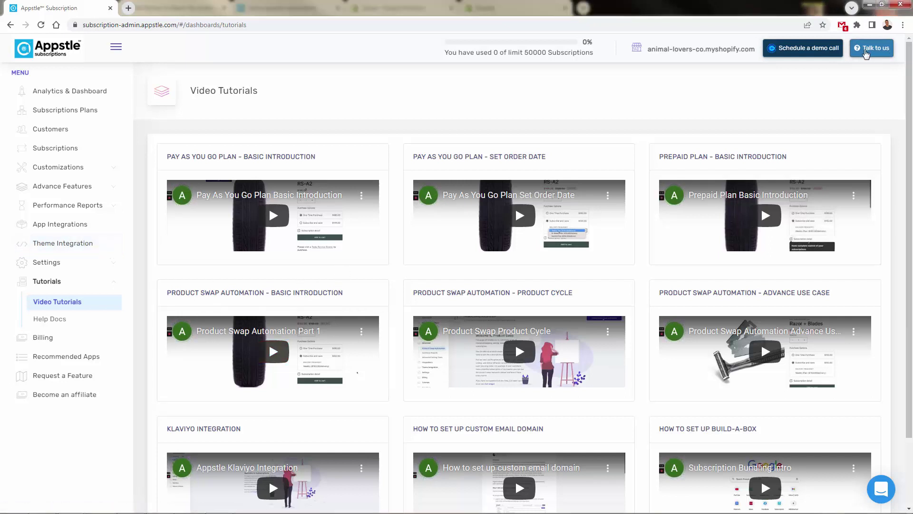
- Open the 'Talk to us' support chat beside the Video Tutorials page
{"action": "left_click", "coordinate": [872, 48]}
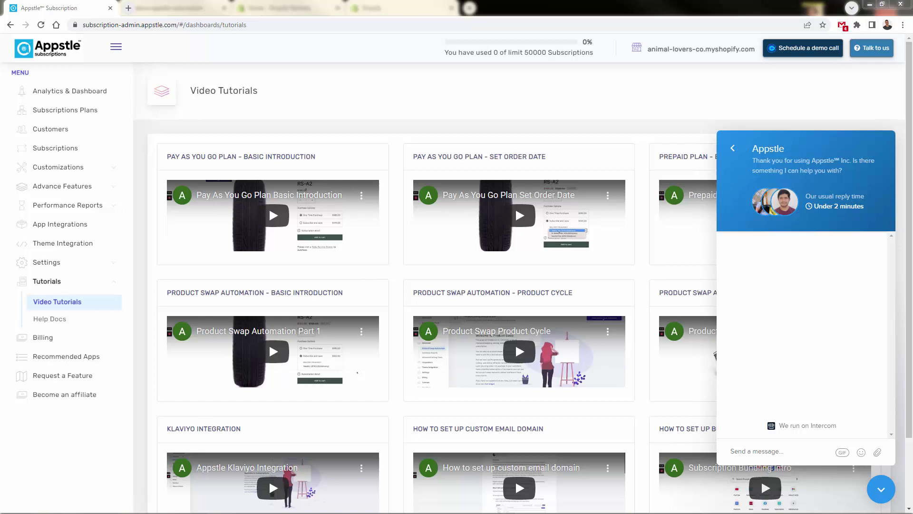
- Expand Advance Features and open the Build-A-Box page listing Monthly Box Example
{"action": "left_click", "coordinate": [53, 188]}
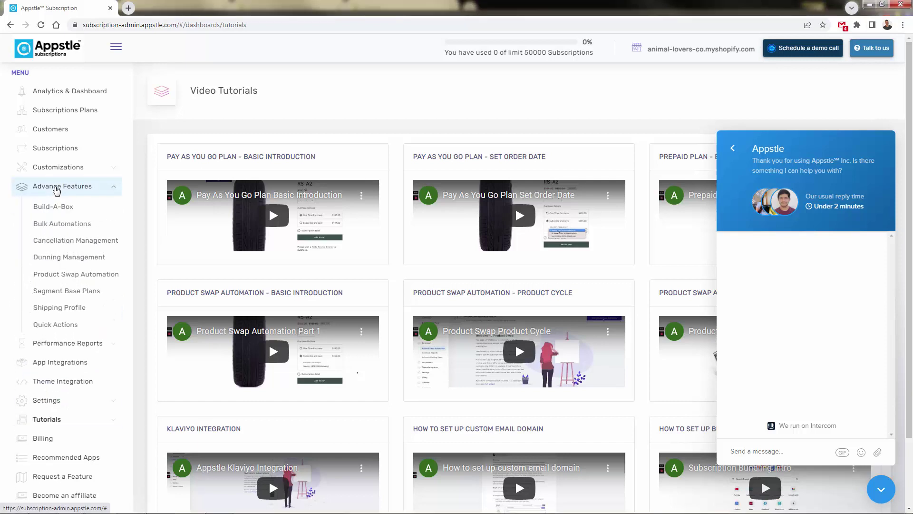
{"action": "left_click", "coordinate": [60, 212]}
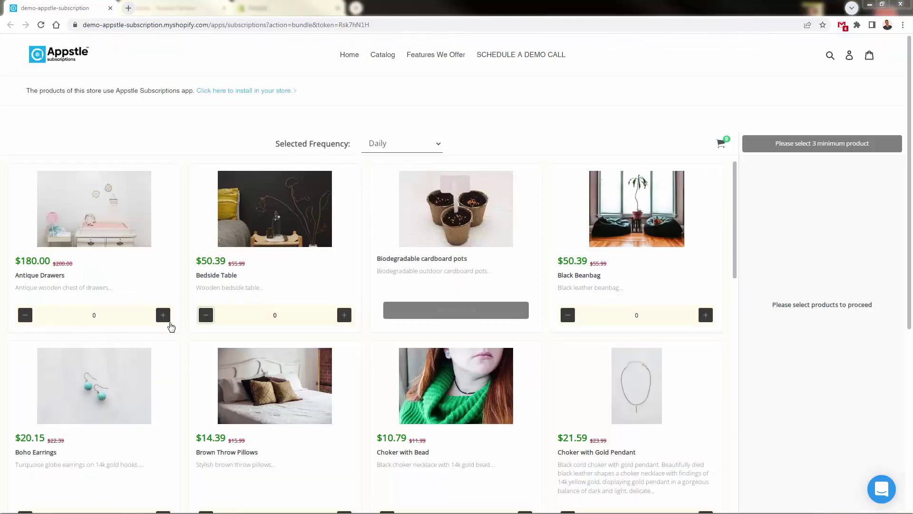
- Add Antique Drawers, Bedside Table and Boho Earrings to the bundle
{"action": "left_click", "coordinate": [163, 315]}
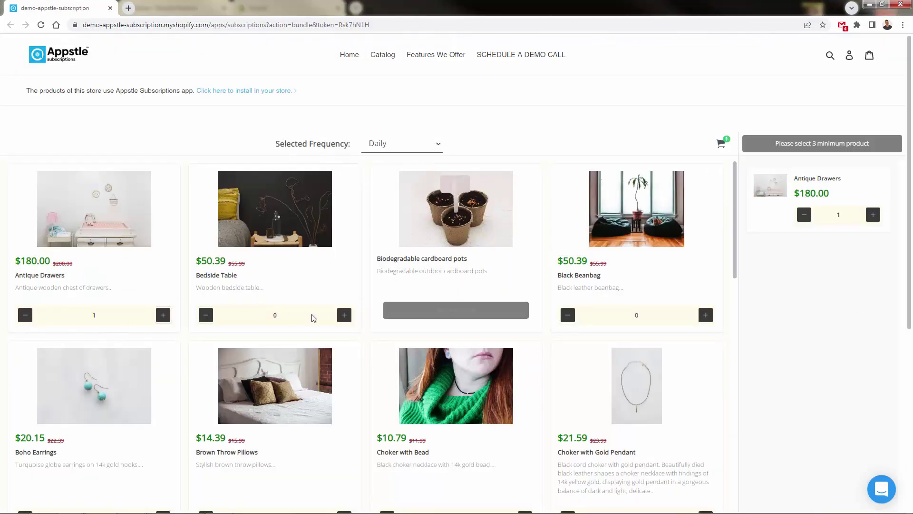
{"action": "left_click", "coordinate": [344, 315]}
{"action": "scroll", "coordinate": [267, 404], "scroll_direction": "down", "scroll_amount": 2}
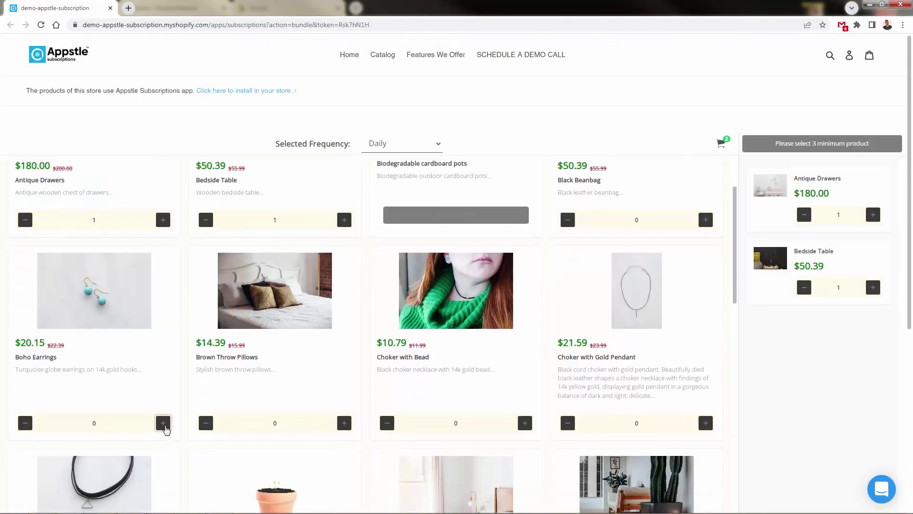
{"action": "left_click", "coordinate": [163, 423]}
{"action": "scroll", "coordinate": [311, 312], "scroll_direction": "up", "scroll_amount": 2}
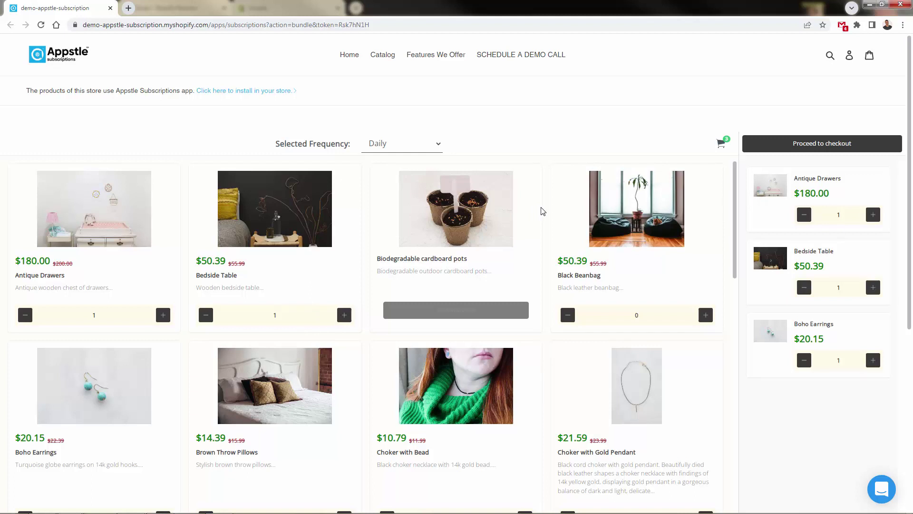
- Set Weekly Prepaid, swap Bedside Table for Clay Plant Pot, and open Cancellation Management
{"action": "left_click", "coordinate": [406, 148]}
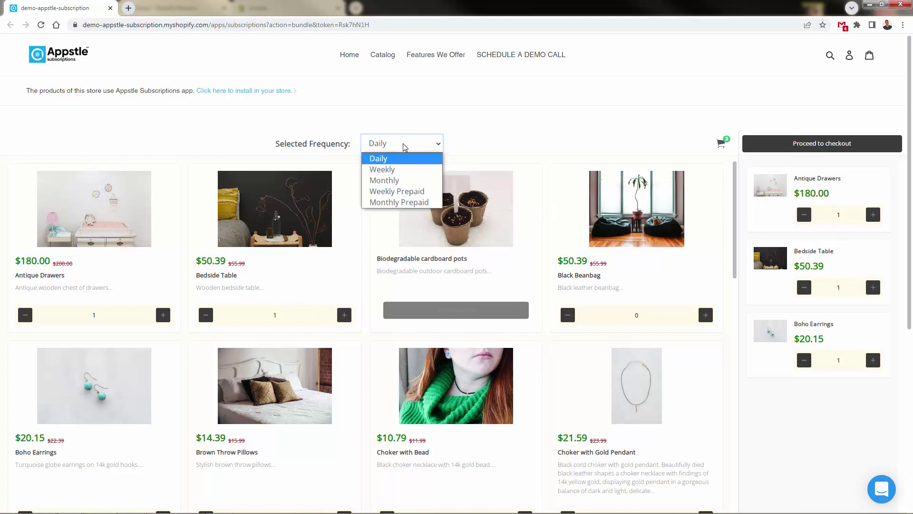
{"action": "left_click", "coordinate": [409, 191]}
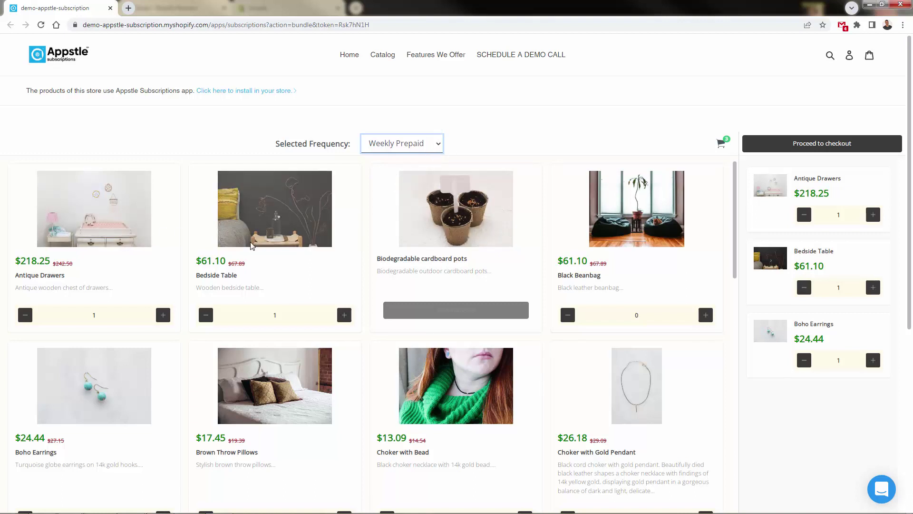
{"action": "left_click", "coordinate": [804, 287]}
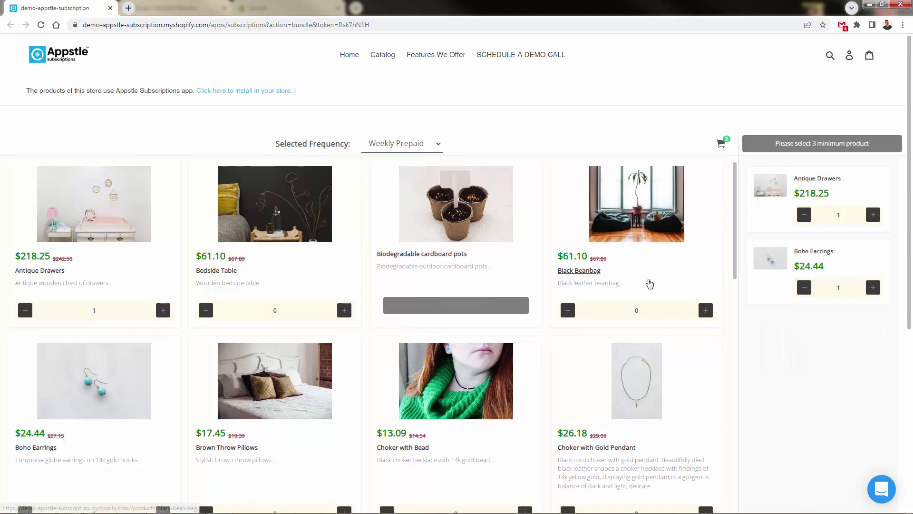
{"action": "scroll", "coordinate": [618, 290], "scroll_direction": "down", "scroll_amount": 6}
{"action": "left_click", "coordinate": [344, 378]}
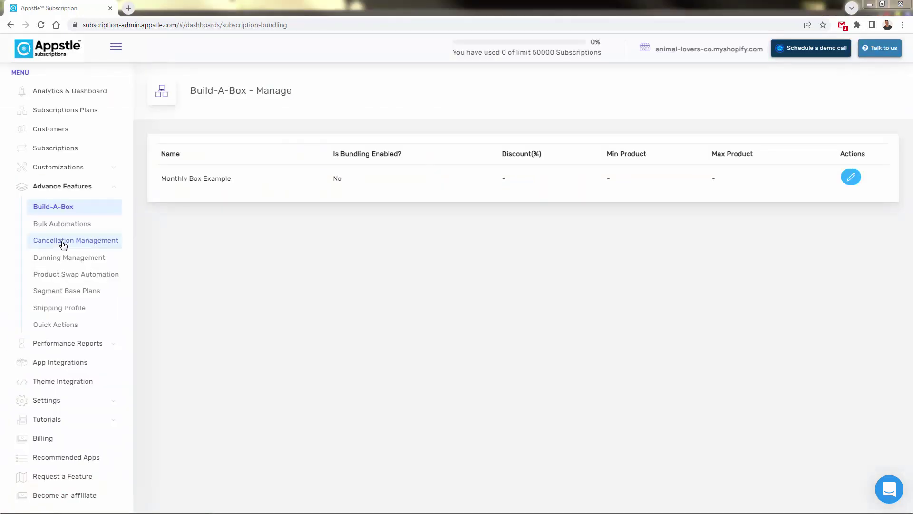
{"action": "left_click", "coordinate": [63, 243]}
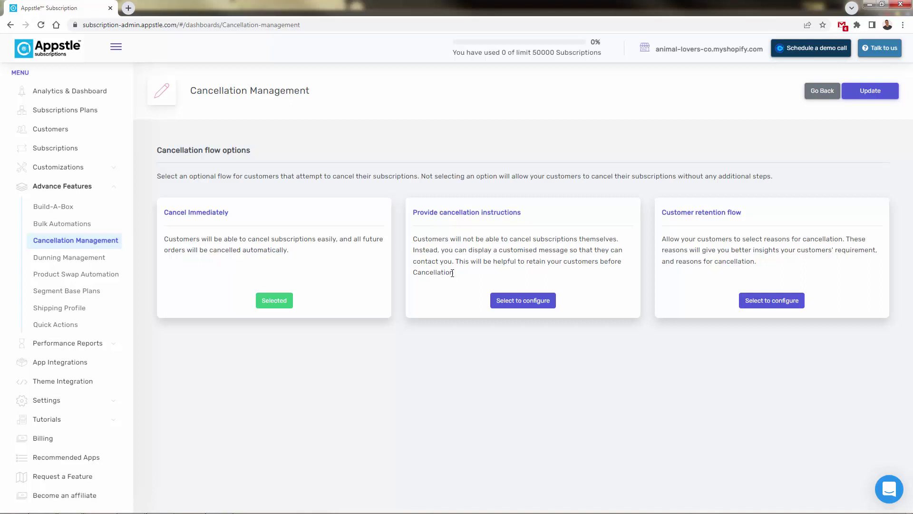
- Highlight the customised message description on the Cancellation Management page, then deselect it
{"action": "left_click_drag", "start_coordinate": [448, 251], "coordinate": [547, 251]}
{"action": "left_click", "coordinate": [546, 252]}
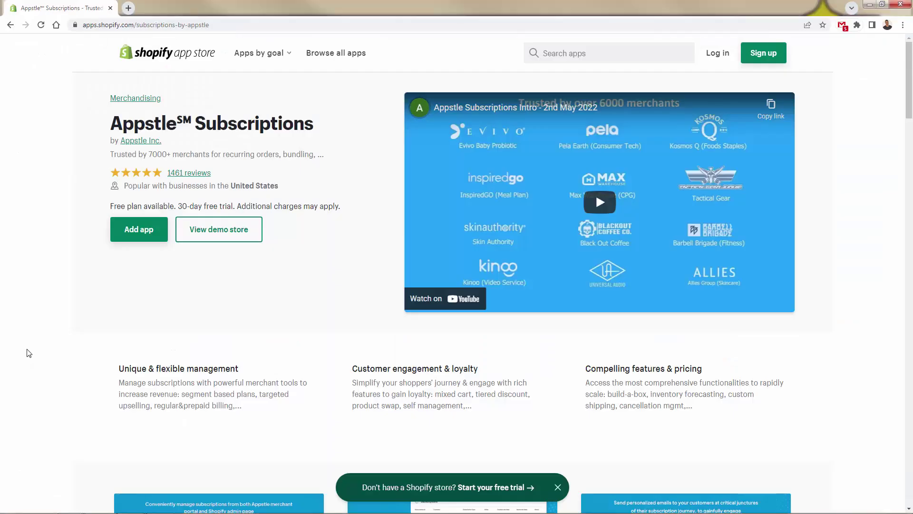
{"action": "scroll", "coordinate": [29, 353], "scroll_direction": "down", "scroll_amount": 1}
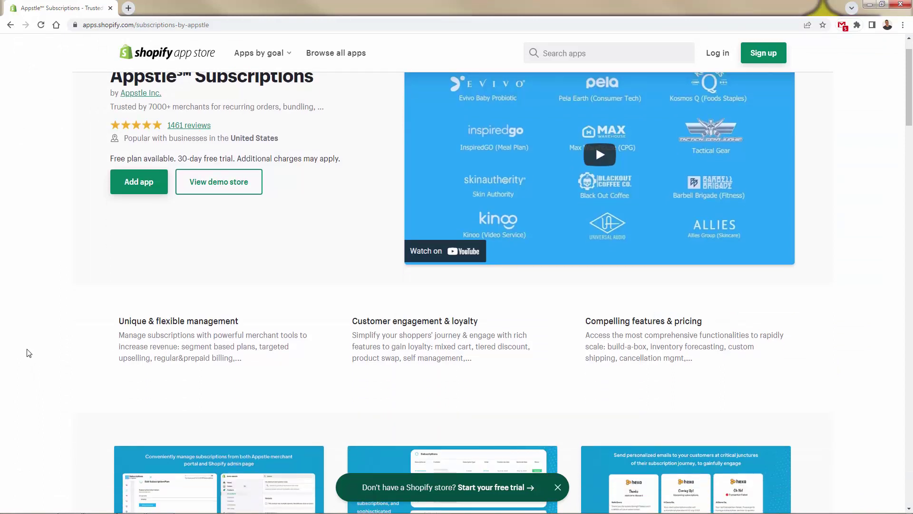
{"action": "scroll", "coordinate": [45, 347], "scroll_direction": "up", "scroll_amount": 1}
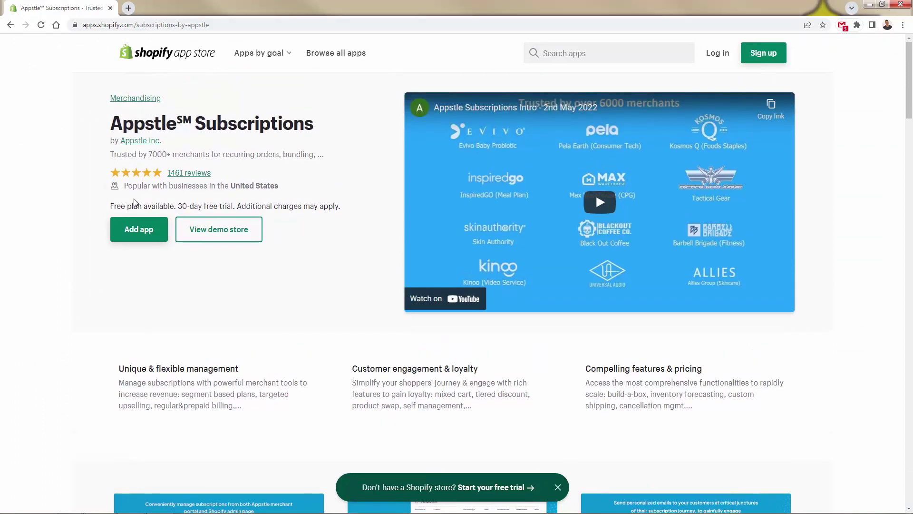